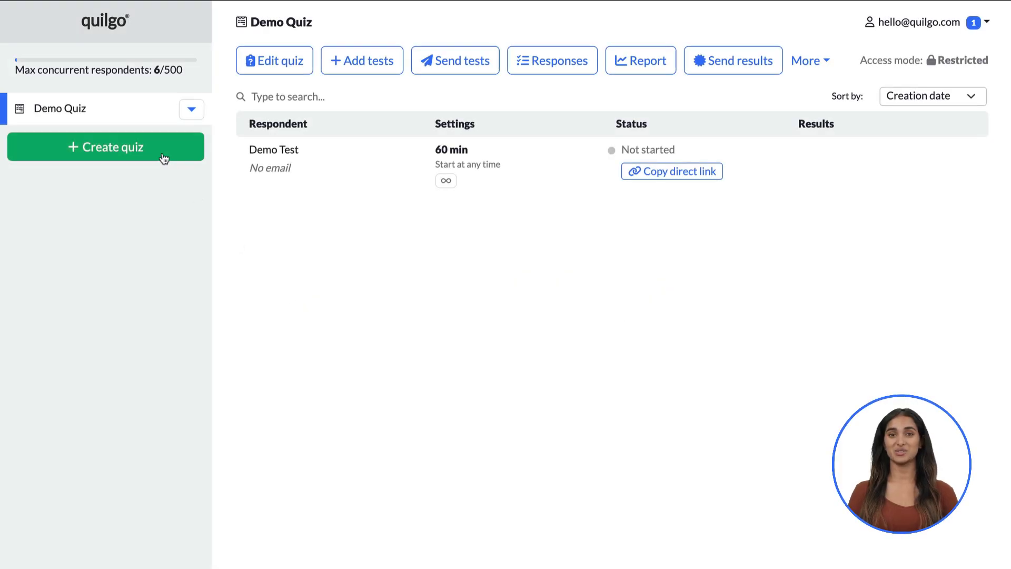
Create a new quiz from scratch and rename it from Untitled Quiz to 'Health & Safety'
click(164, 158)
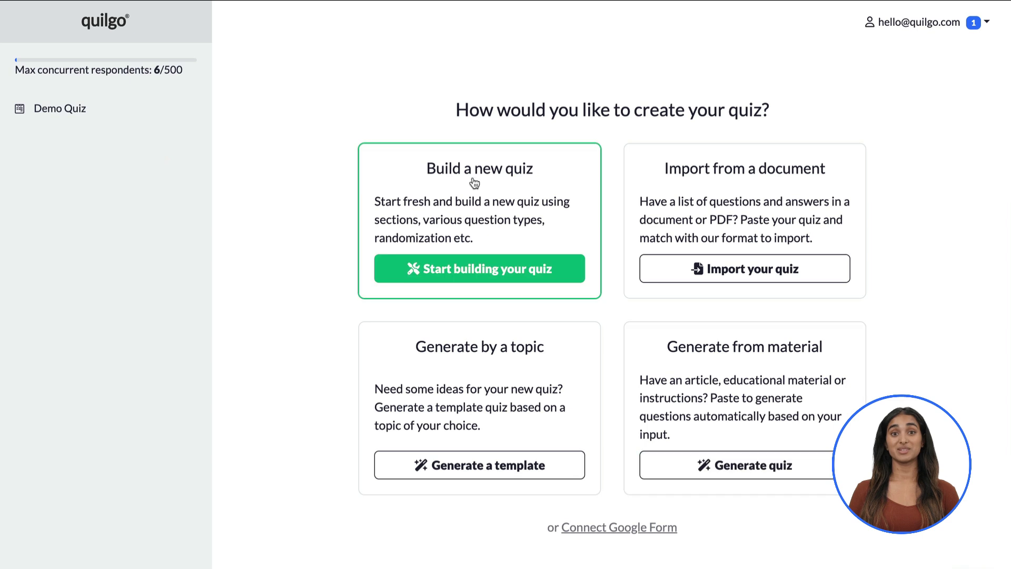
click(489, 271)
click(81, 35)
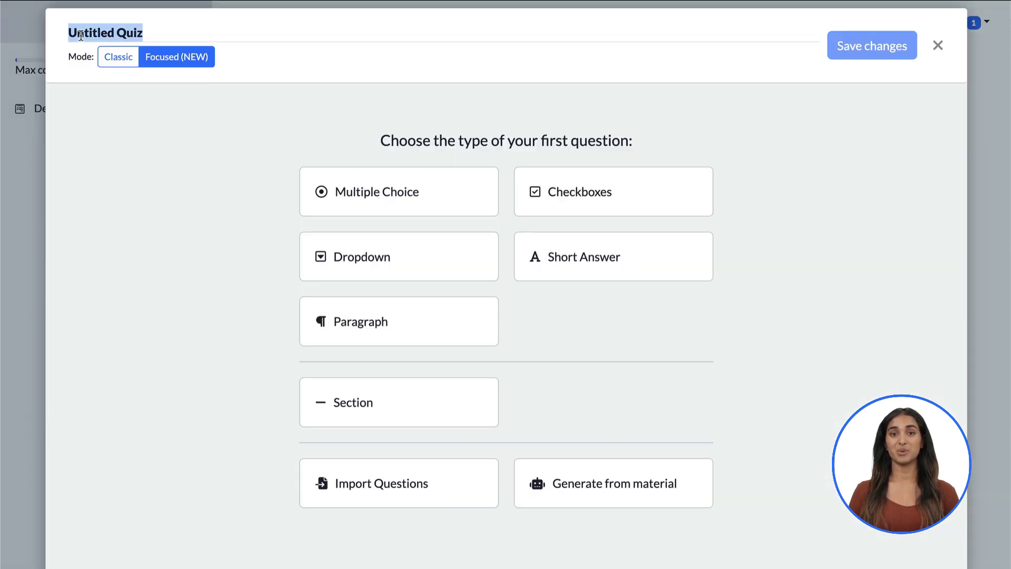
text(Health & Safety)
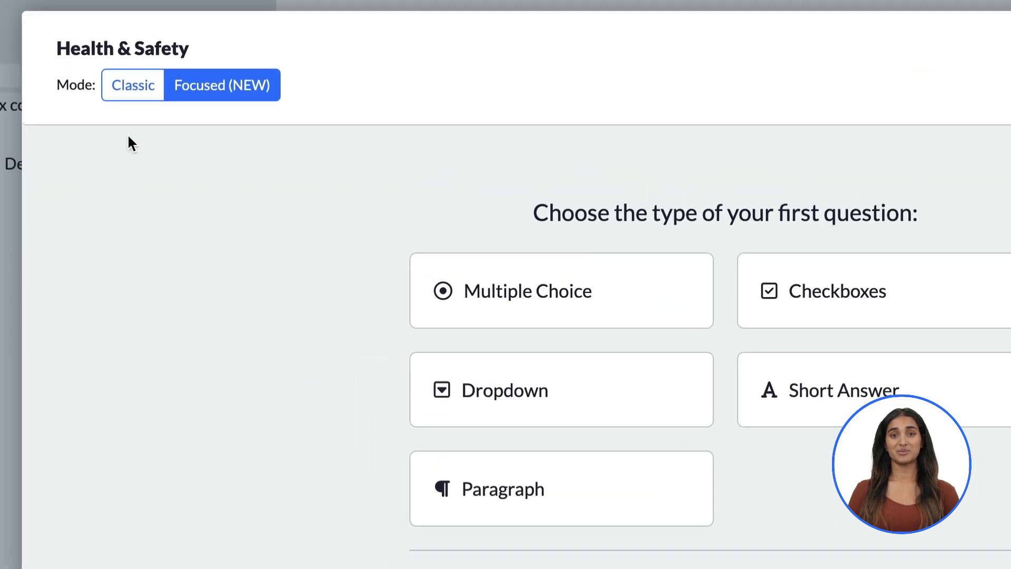
mouse_move(116, 62)
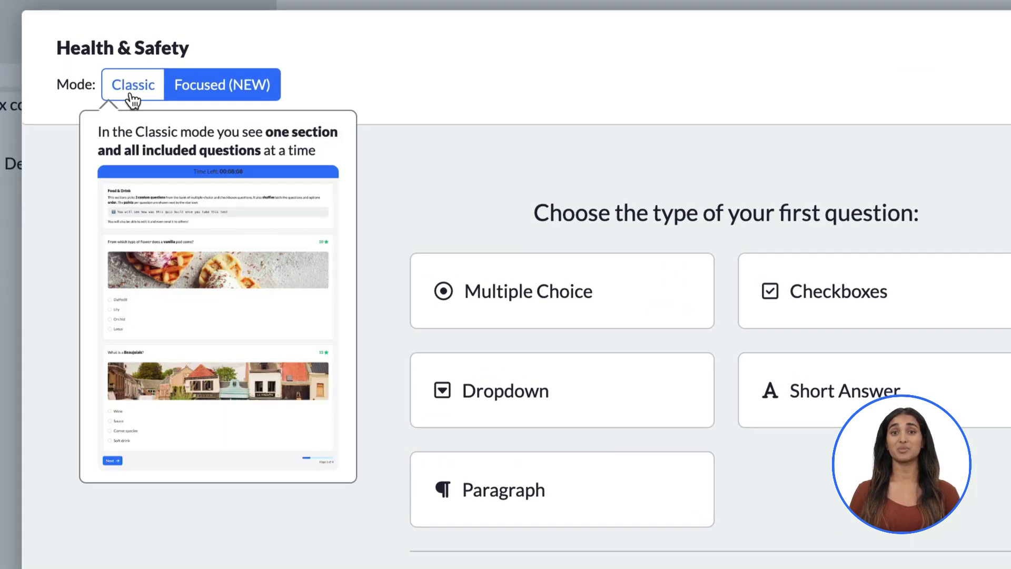
mouse_move(209, 87)
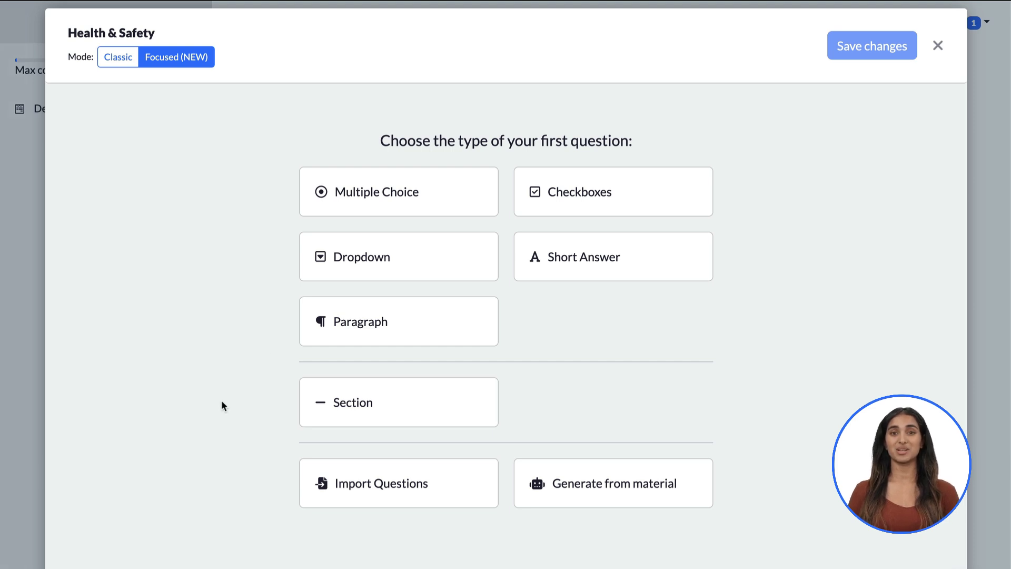
Add a multiple-choice question 'Which device is in the picture?' with a fire extinguisher image, worth 15 points
click(320, 209)
text(Which devi)
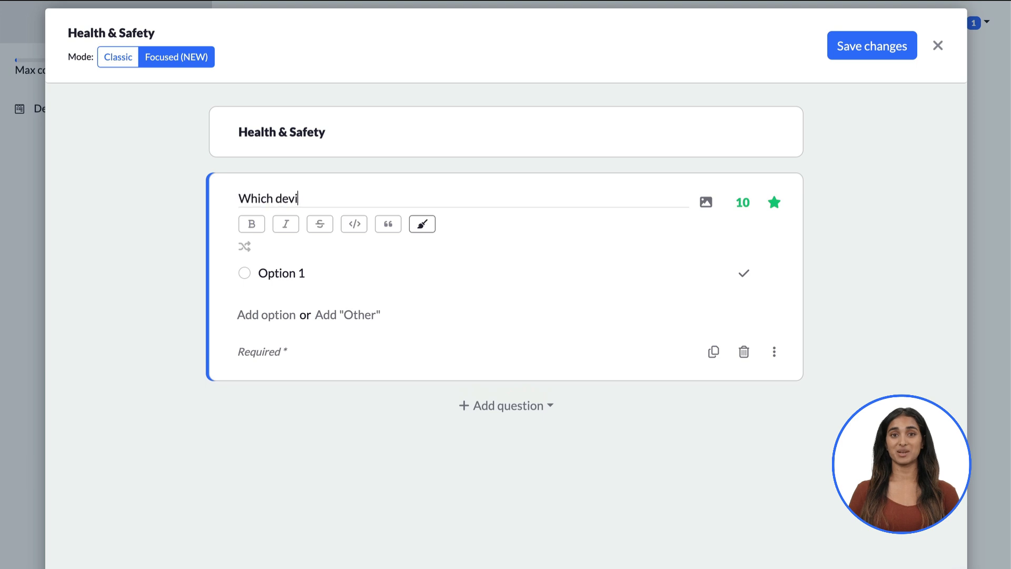
text(ce is in the picture?)
click(706, 202)
click(369, 242)
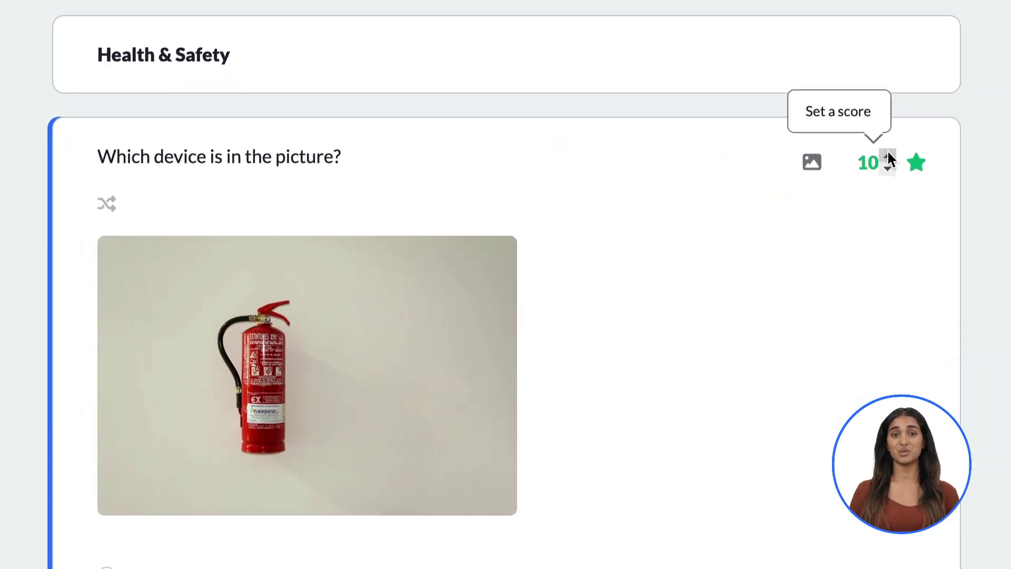
click(888, 157)
click(887, 156)
click(888, 156)
click(888, 157)
click(887, 157)
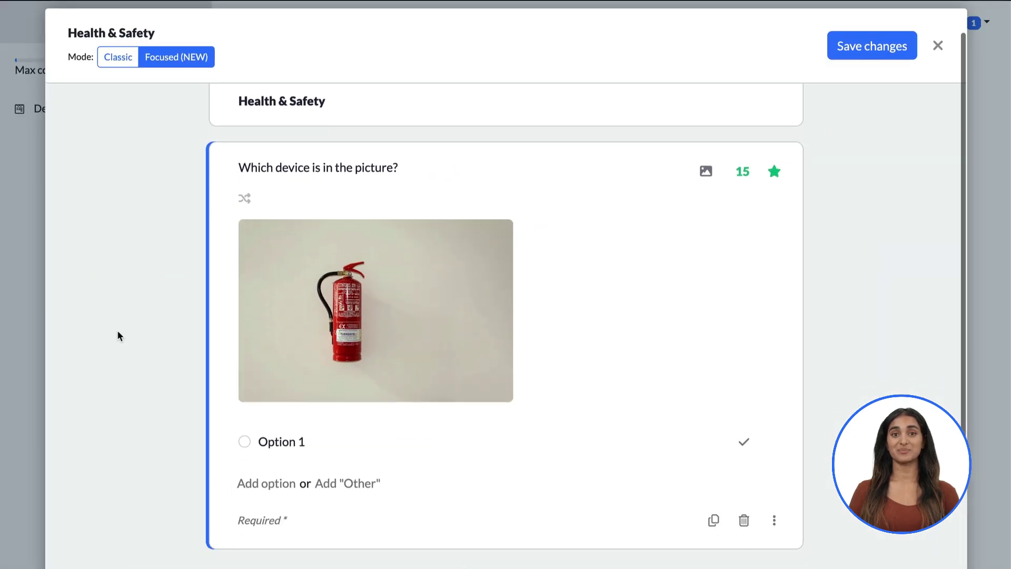
Add options Fire alarm, Fire extinguisher, Fire detector and Smoke detector, marking Fire extinguisher correct
scroll(260, 420, down, 1)
click(281, 385)
text(Fire alarm)
key(Return)
text(Fire extinguisher)
key(Return)
text(Fir)
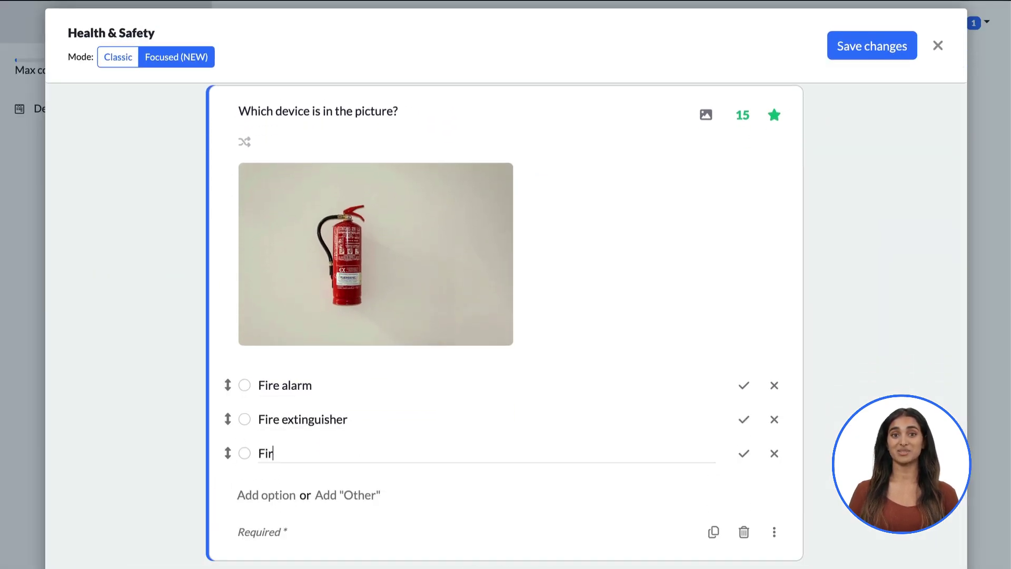
text(e detector)
key(Return)
text(Smoke detector)
click(743, 419)
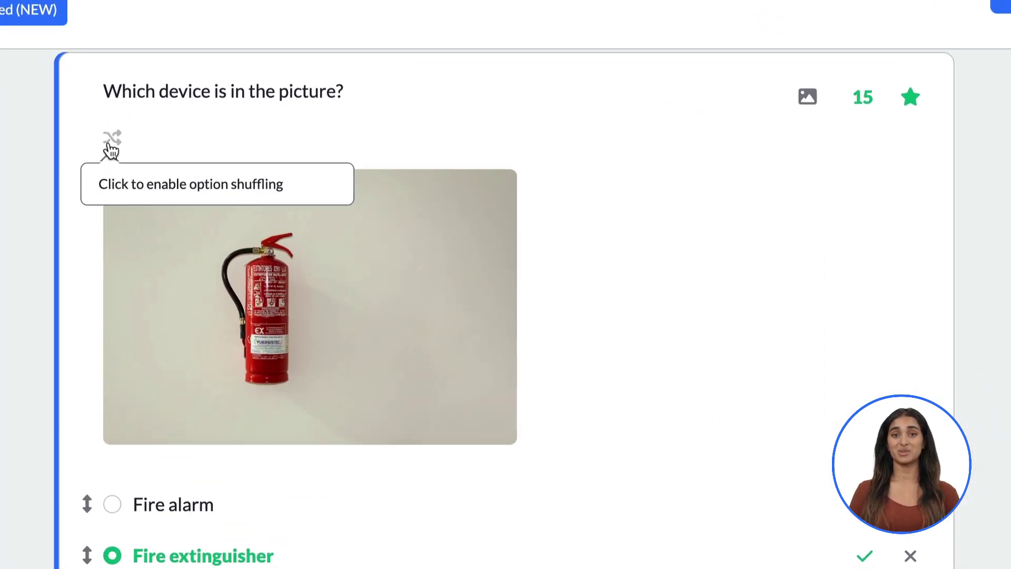
Turn on option shuffling and add the explanation 'The hose indicates this is a fire extinguisher'
click(111, 141)
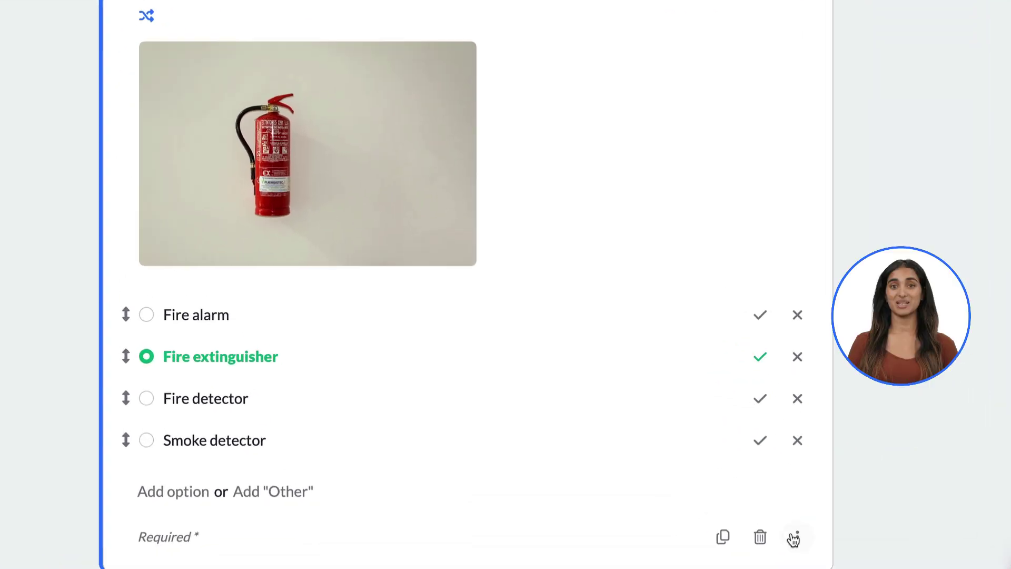
click(774, 563)
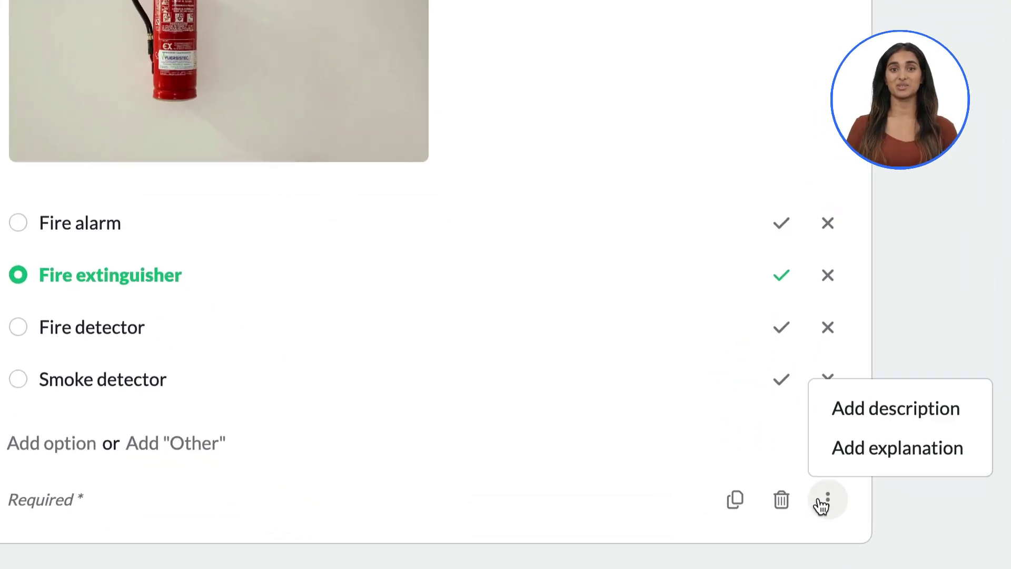
click(881, 451)
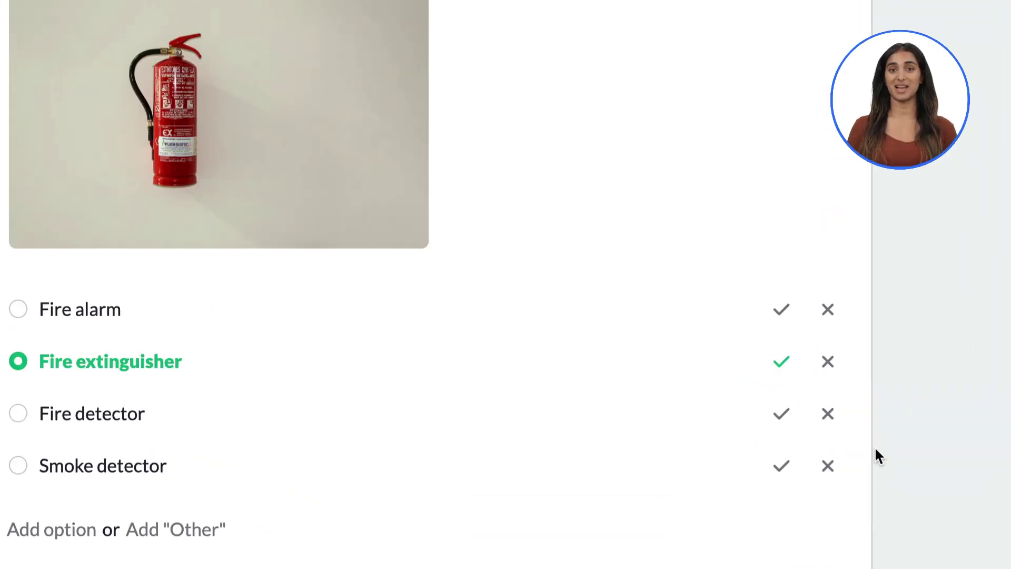
text(The hose indicates thi)
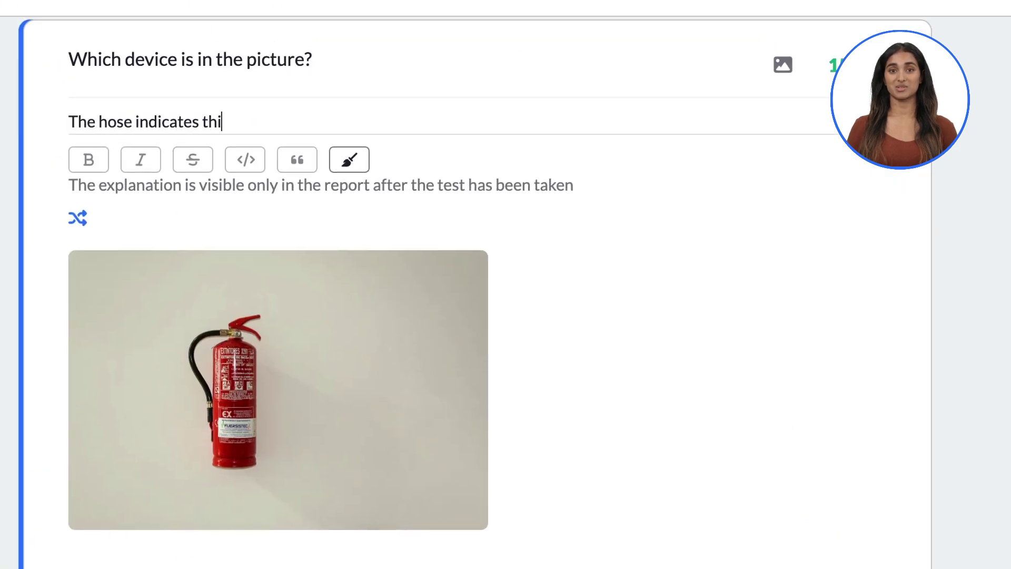
text(s is a fire extinguisher)
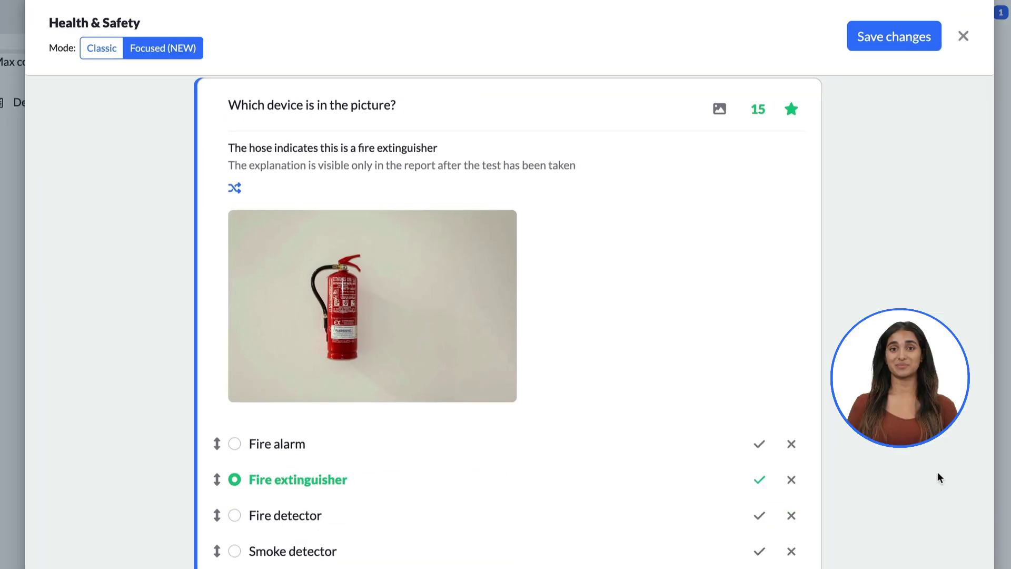
Add a multiple-choice head-wear question with options Hat, Cap, Safety helmet and a 25%-width hard-hat image
scroll(937, 471, down, 5)
click(507, 480)
click(526, 239)
text(Wh)
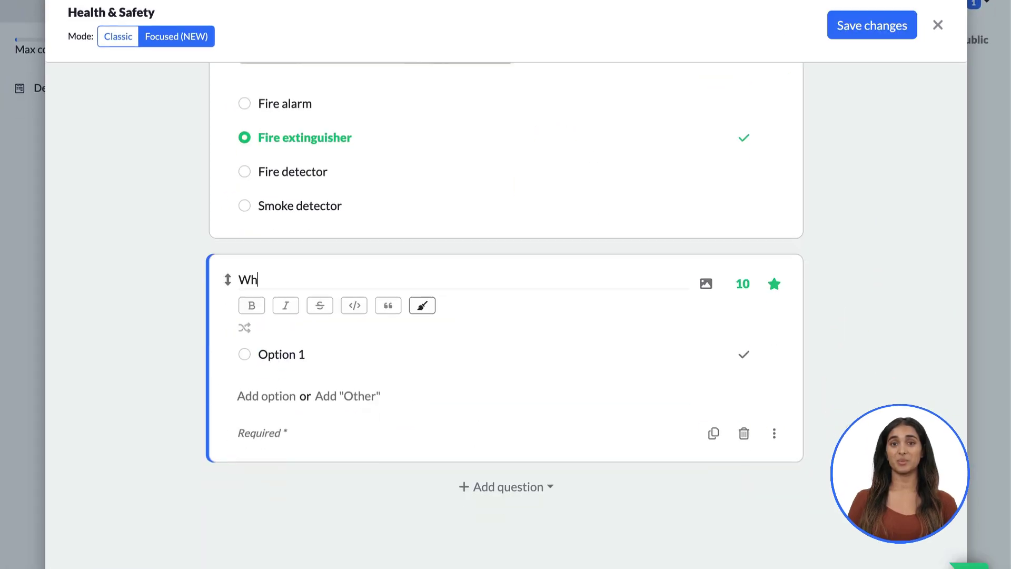
text(ich item does this person wear on their head?)
click(281, 354)
text(Hat Cap Safety helmet)
click(706, 283)
click(717, 349)
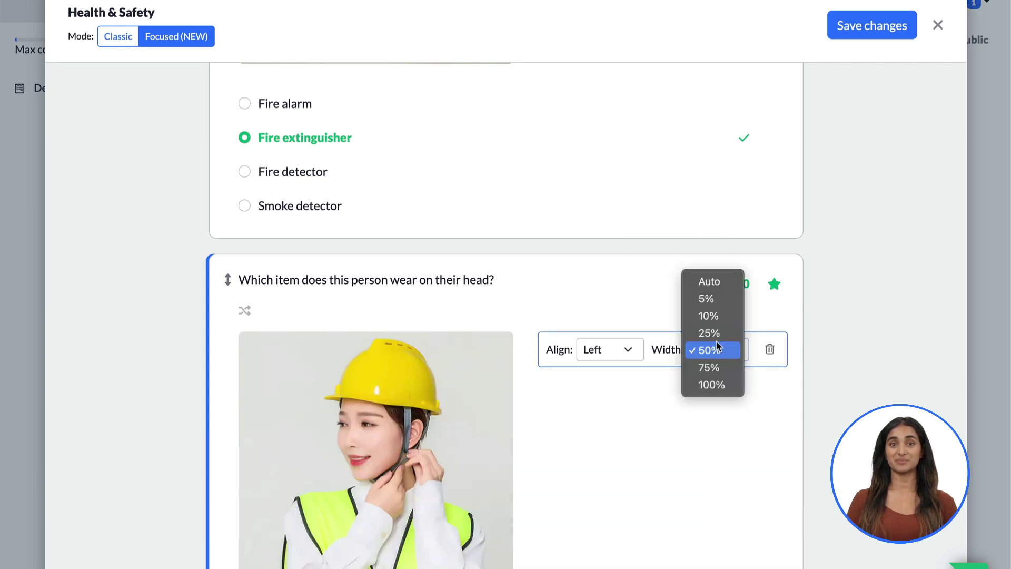
click(715, 334)
Make the Health & Safety section shuffle questions and randomly pick 2 of them
scroll(716, 343, up, 8)
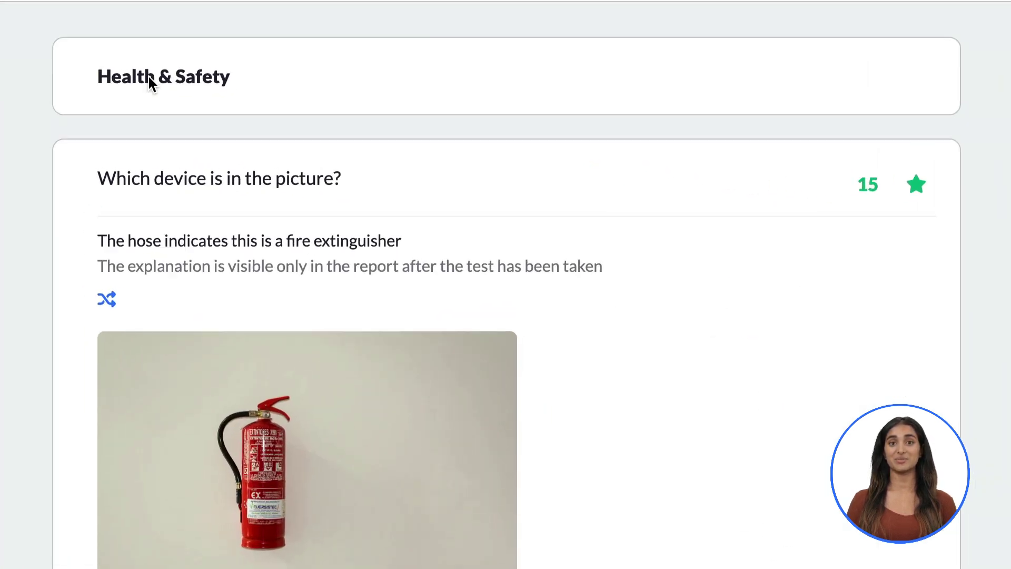
click(149, 77)
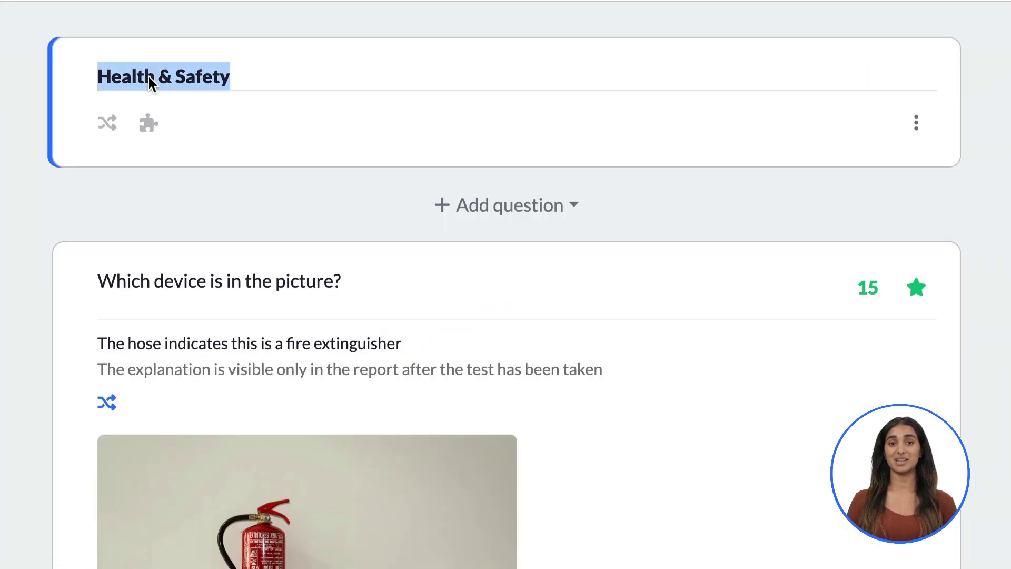
click(105, 124)
click(152, 125)
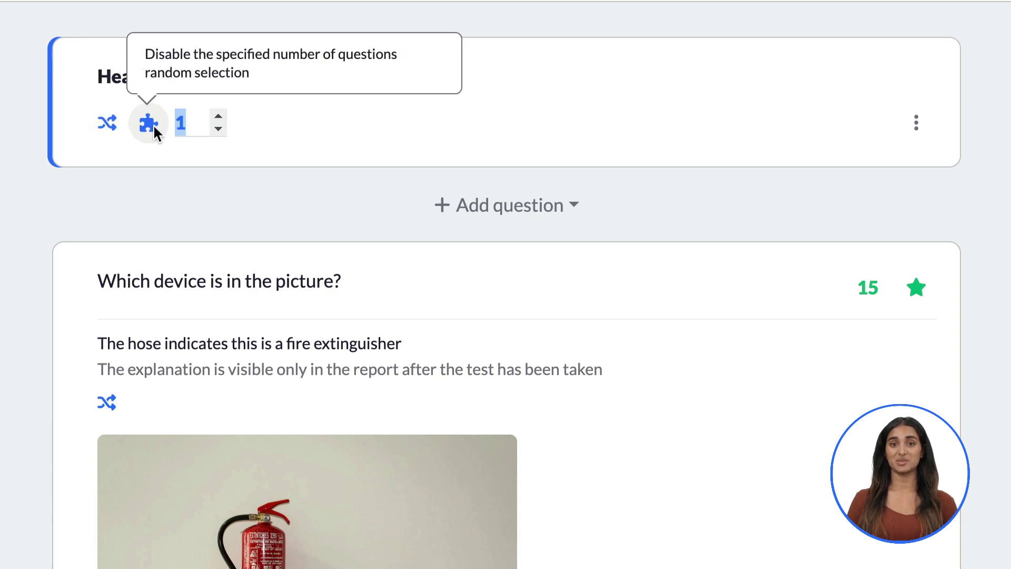
click(219, 112)
click(926, 172)
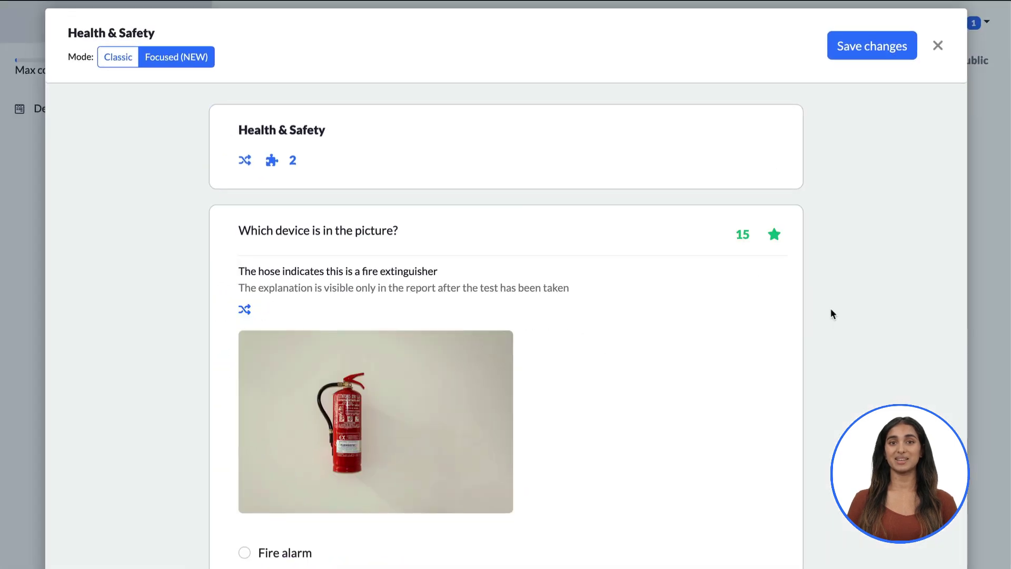
Add an 'Open-ended questions' section with a hazard question and a health-and-safety essay question, then save
scroll(830, 308, down, 10)
click(505, 395)
click(519, 303)
text(Open-ended questions)
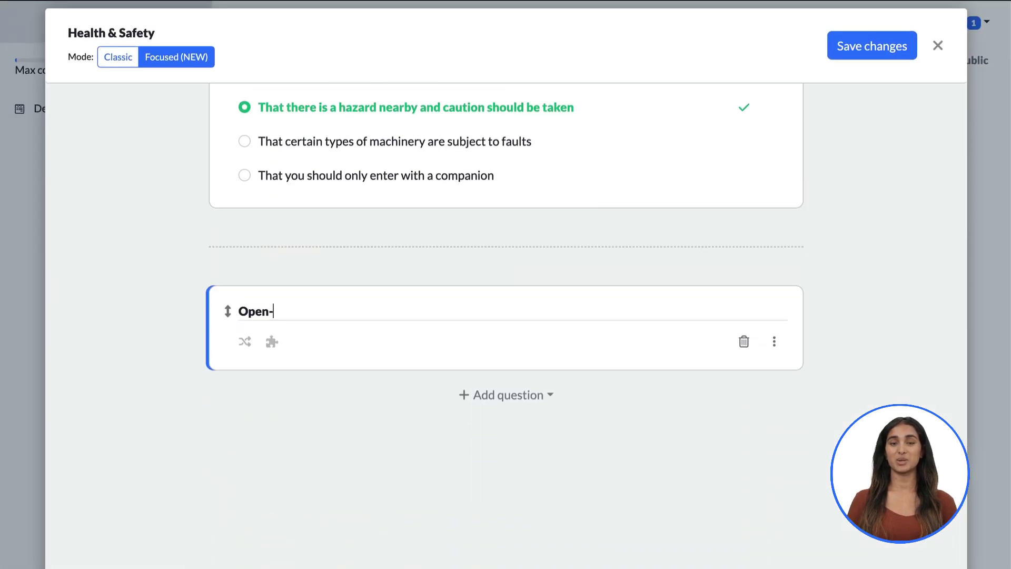
key(Return)
text(What a hazard is in your own understanding?)
key(Return)
text(Write a short essay on health and safety topic)
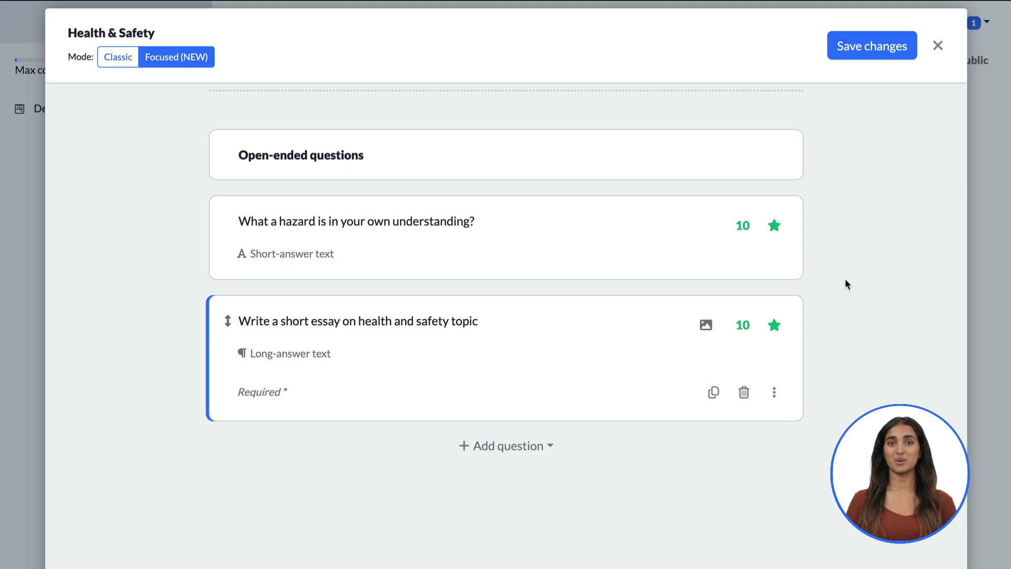
click(873, 46)
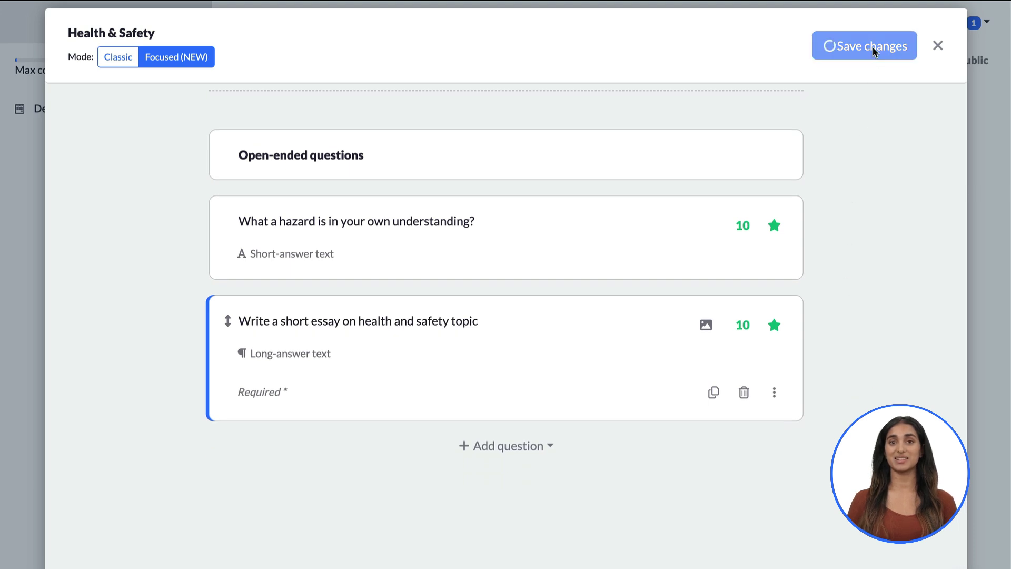
click(891, 46)
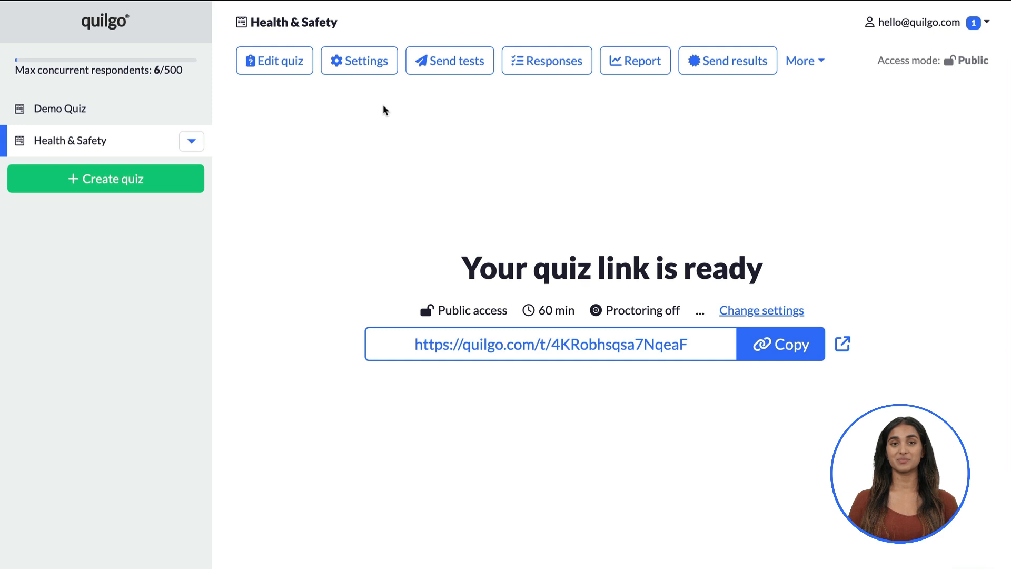
In the test defaults, keep any-time start and set the test duration to 90 minutes
click(374, 64)
click(417, 129)
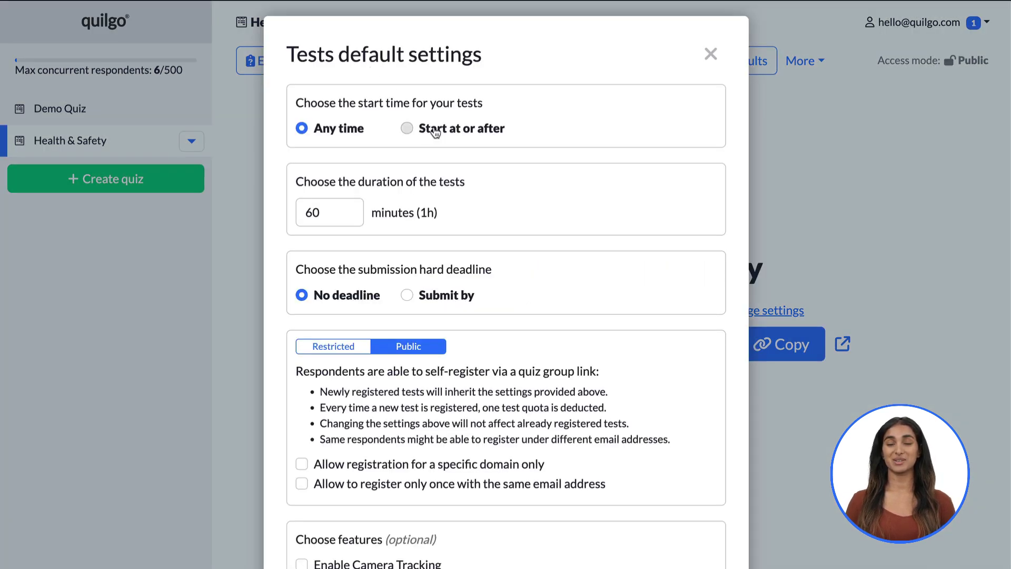
click(421, 287)
click(416, 296)
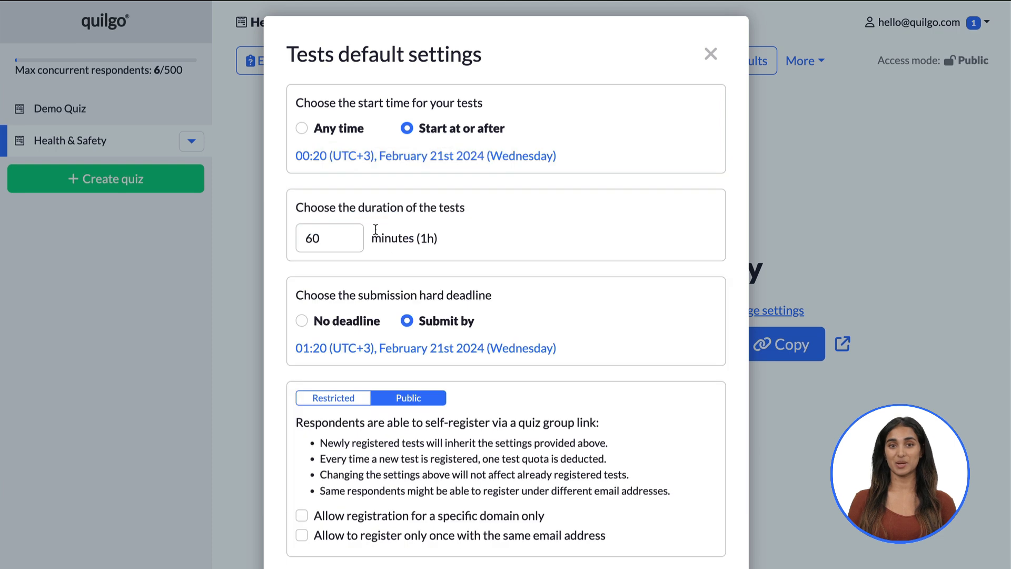
click(305, 129)
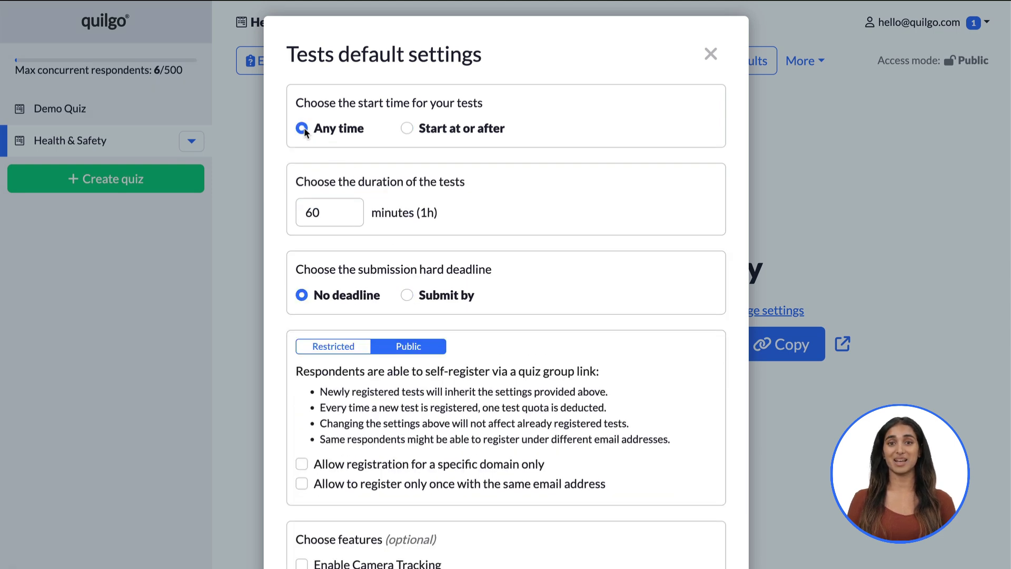
double_click(332, 212)
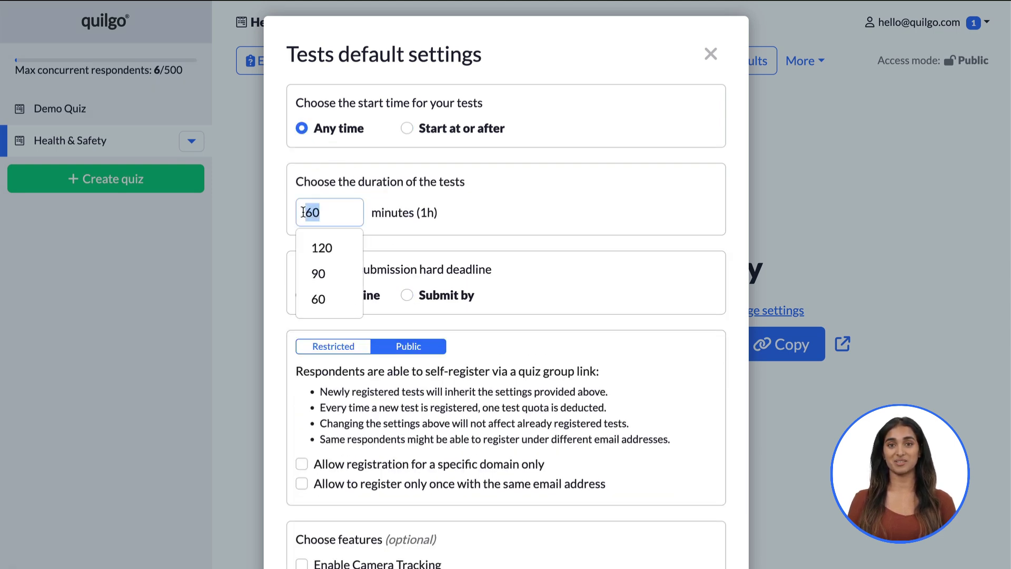
click(316, 246)
click(327, 212)
click(327, 274)
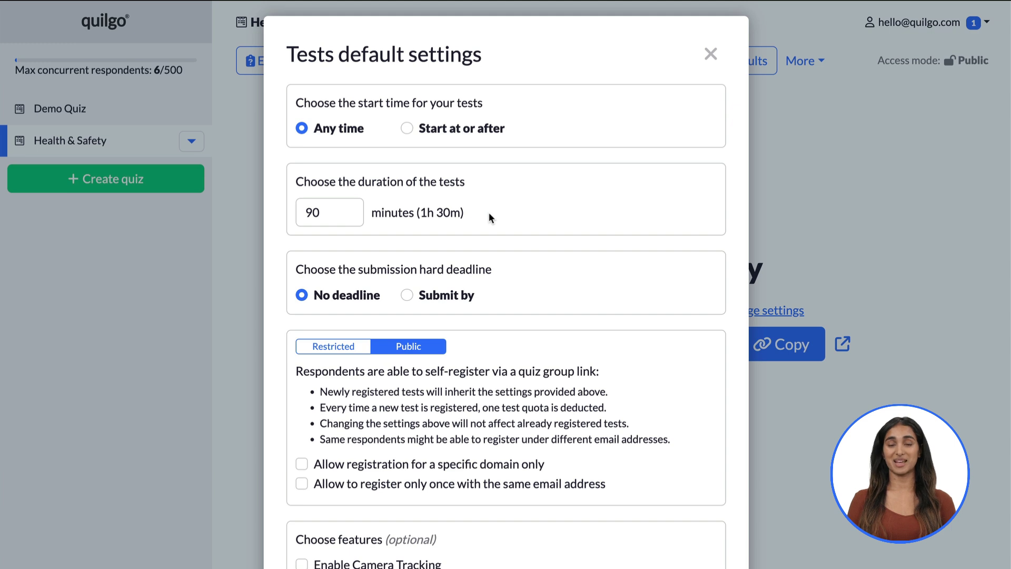
Try a February 29, 03:55 submission deadline, then revert to no deadline
click(428, 298)
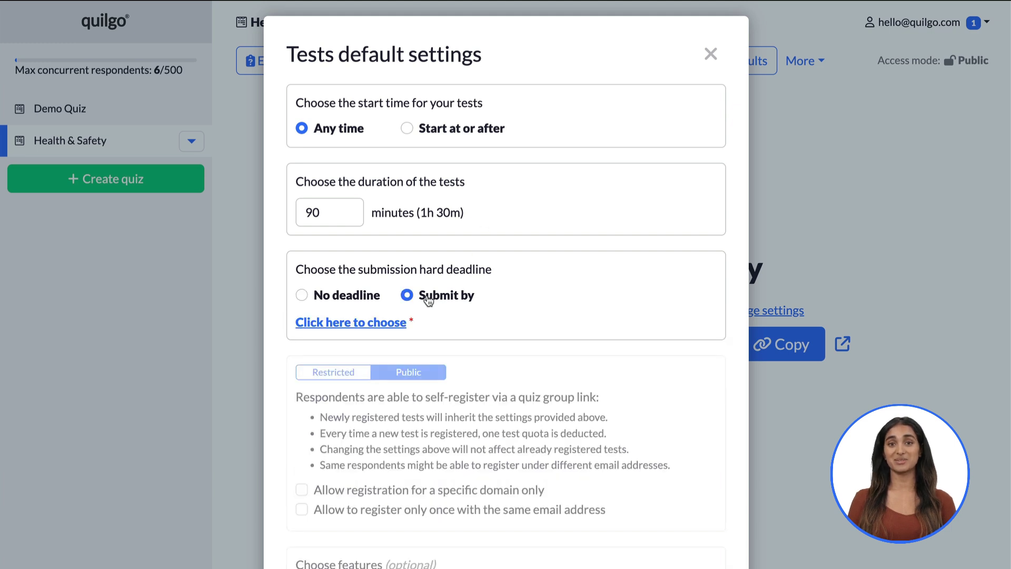
click(387, 324)
click(442, 477)
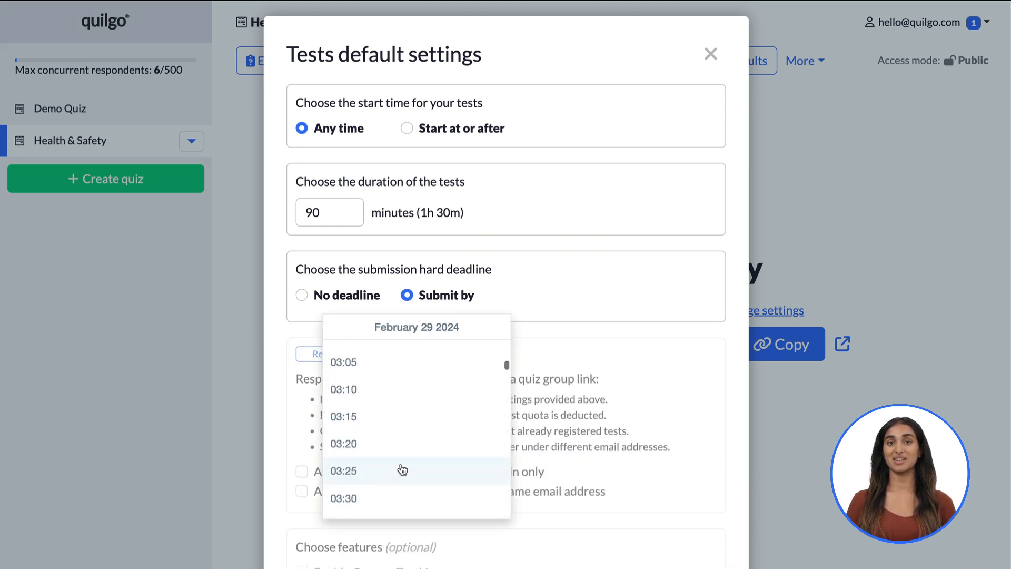
scroll(402, 465, down, 15)
click(400, 461)
click(301, 294)
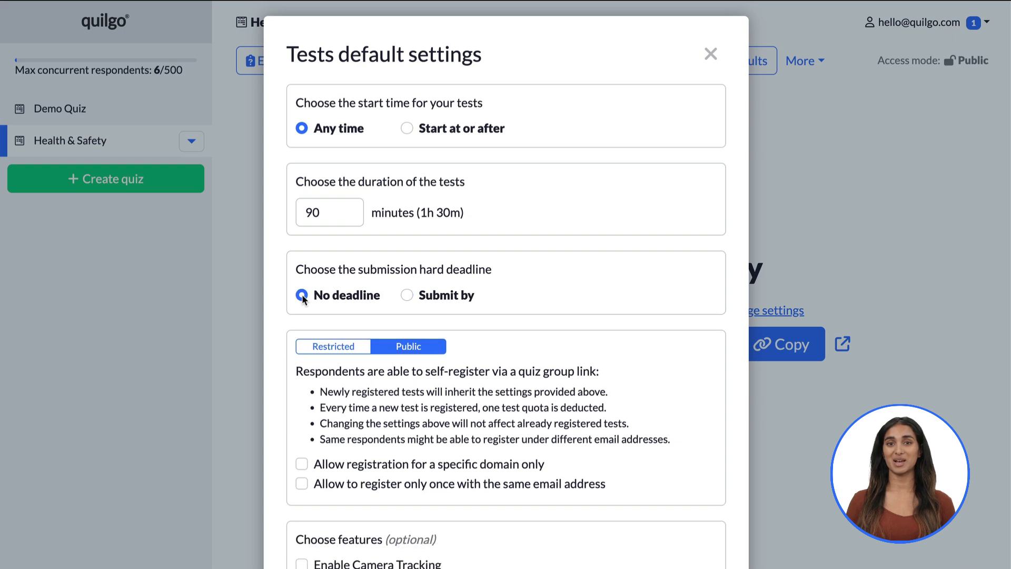
Restrict self-registration to the organization.org.net domain and one registration per email address
scroll(544, 226, down, 3)
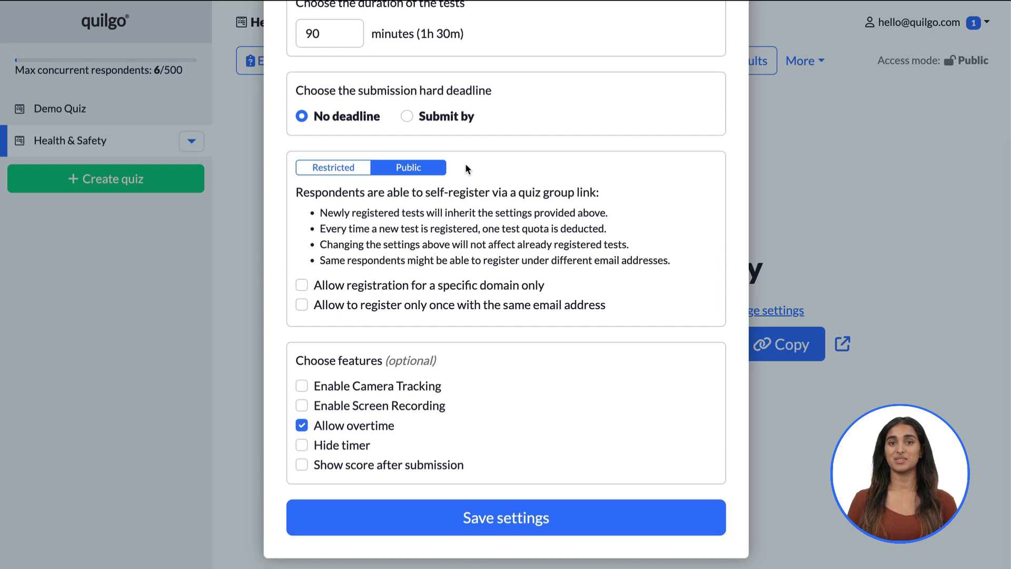
click(442, 285)
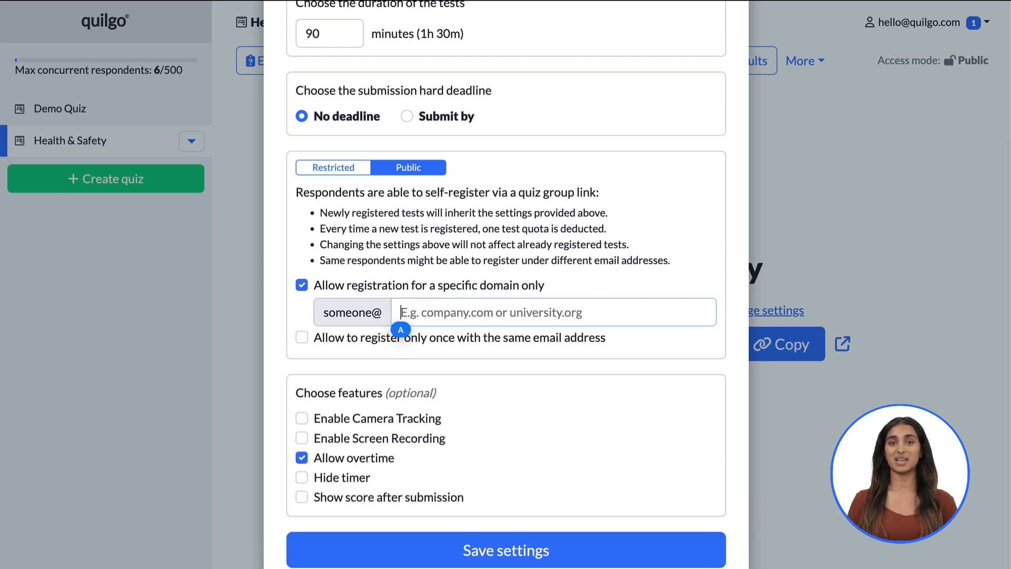
text(organization.org.net)
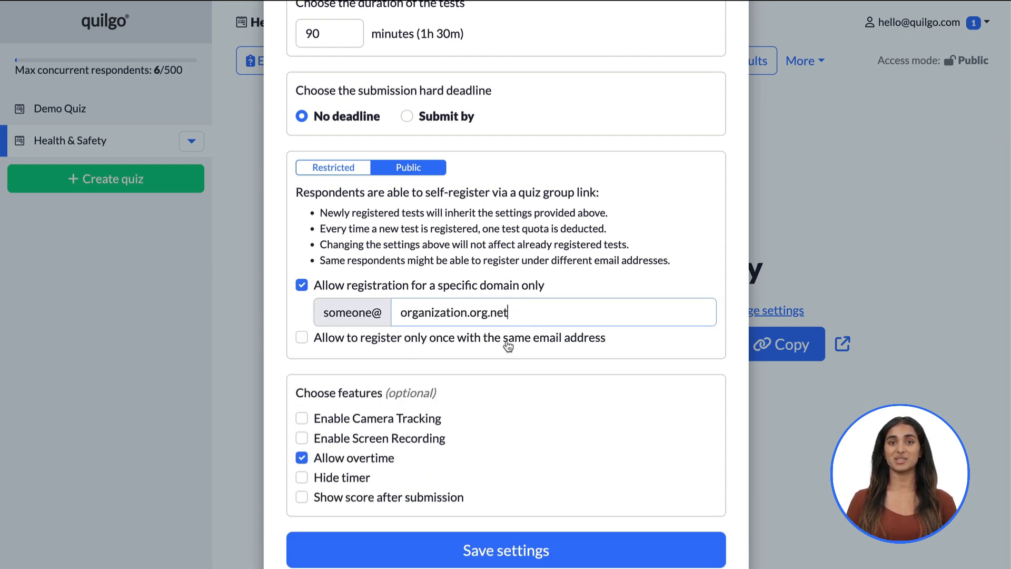
click(471, 346)
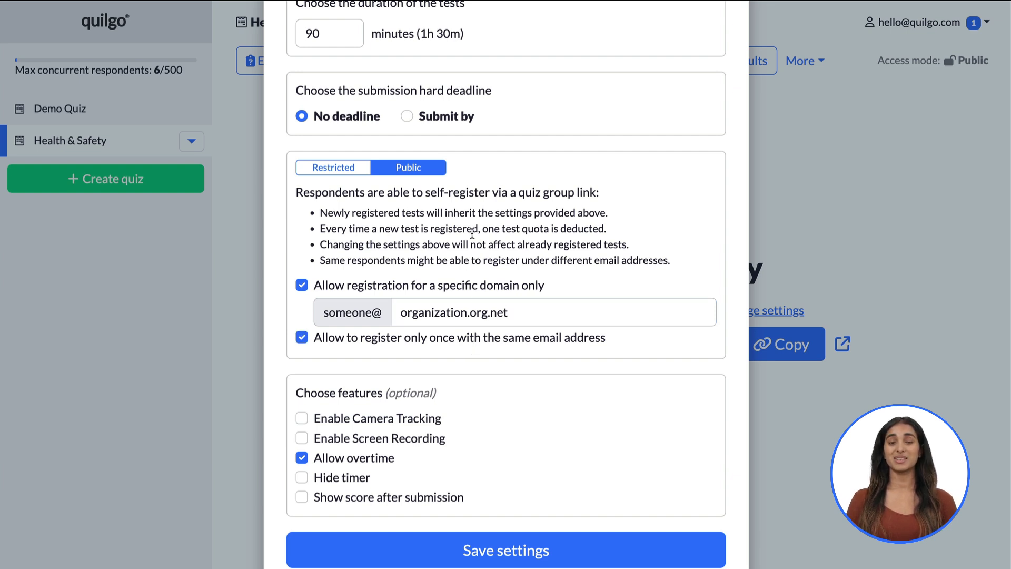
Try restricted access with two respondent emails, then return to public self-registration
click(340, 167)
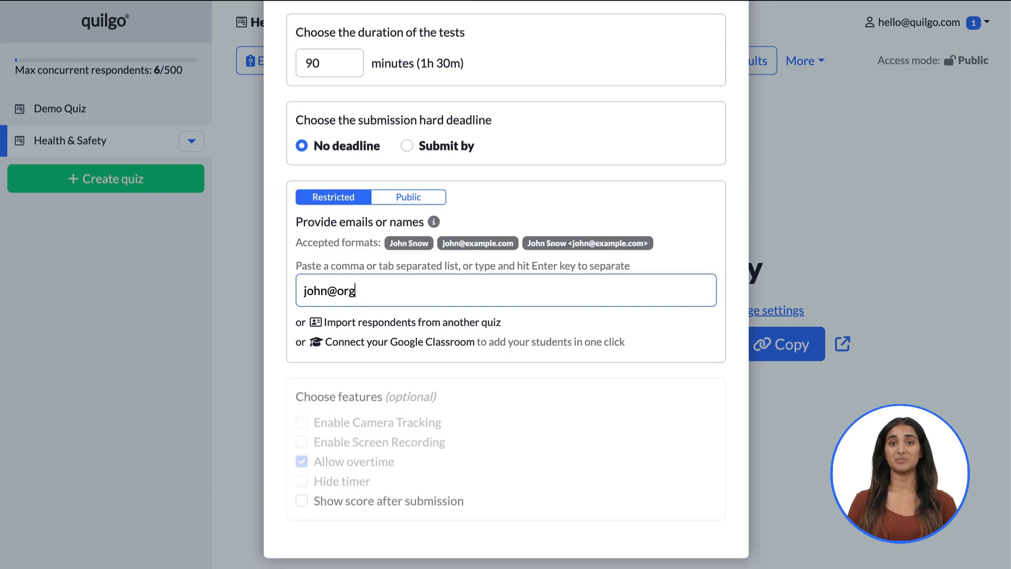
key(Return)
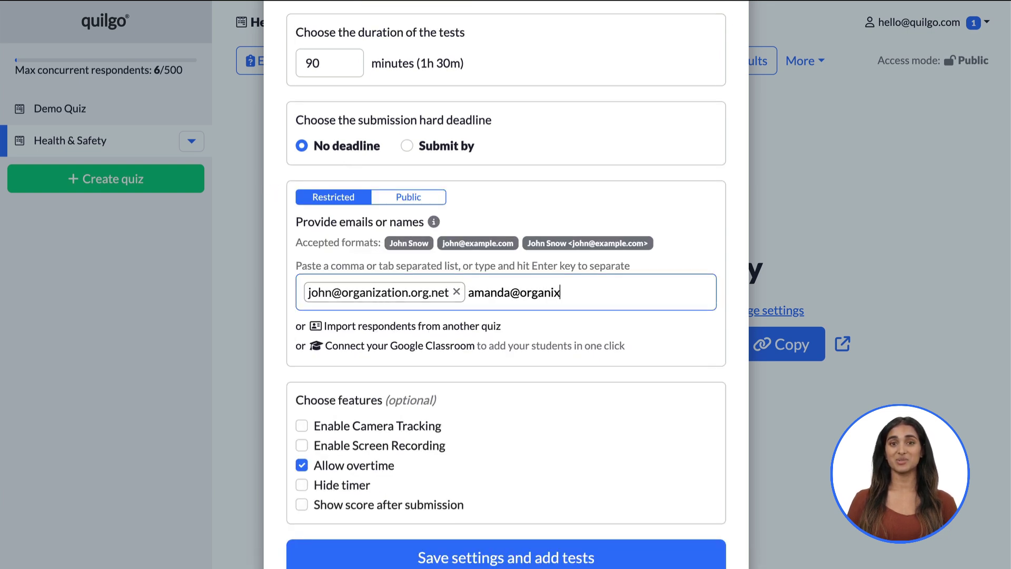
key(Return)
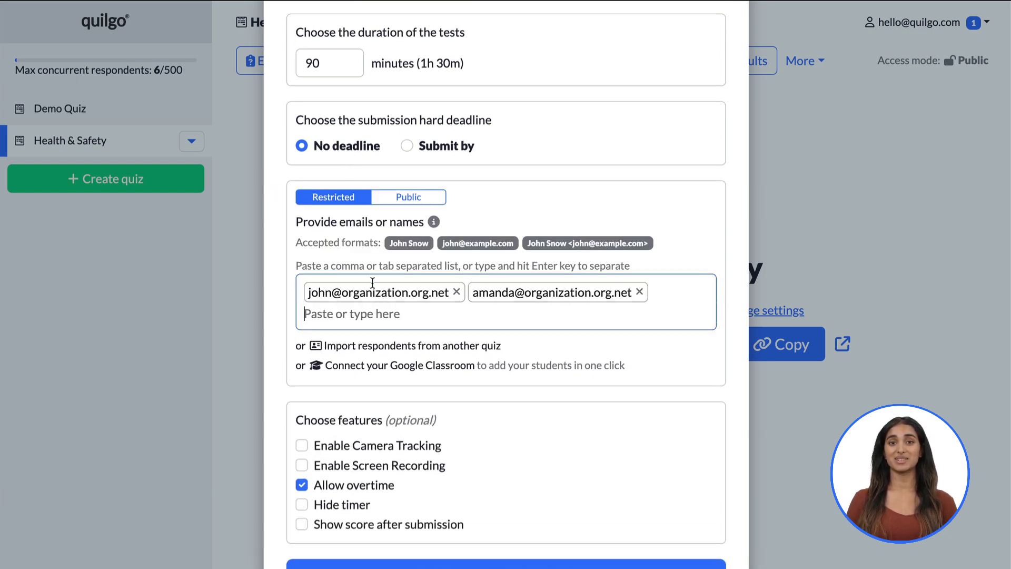
click(405, 204)
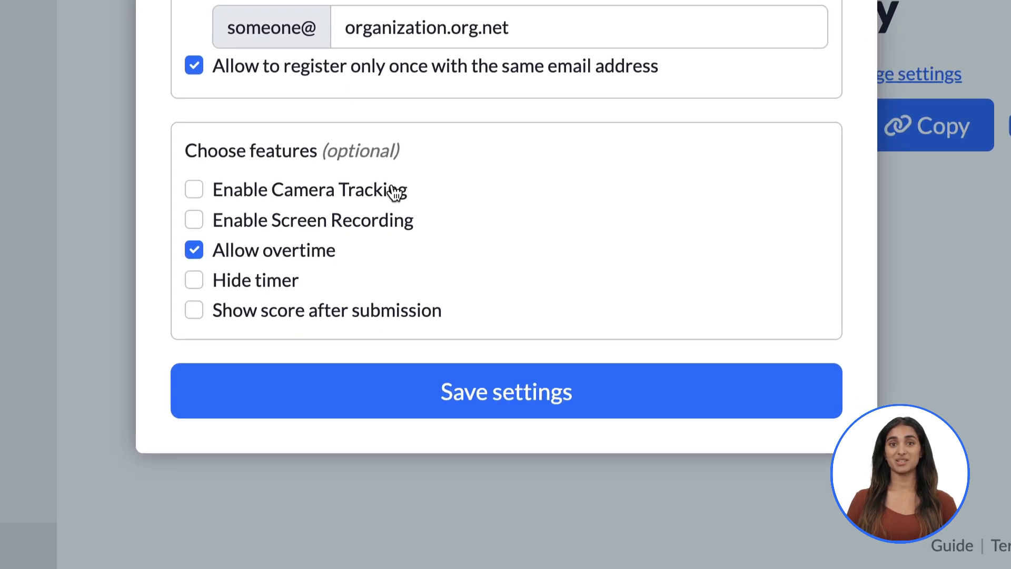
Enable camera tracking and screen recording, disallow overtime, auto-submit at time-out, and save the settings
click(394, 192)
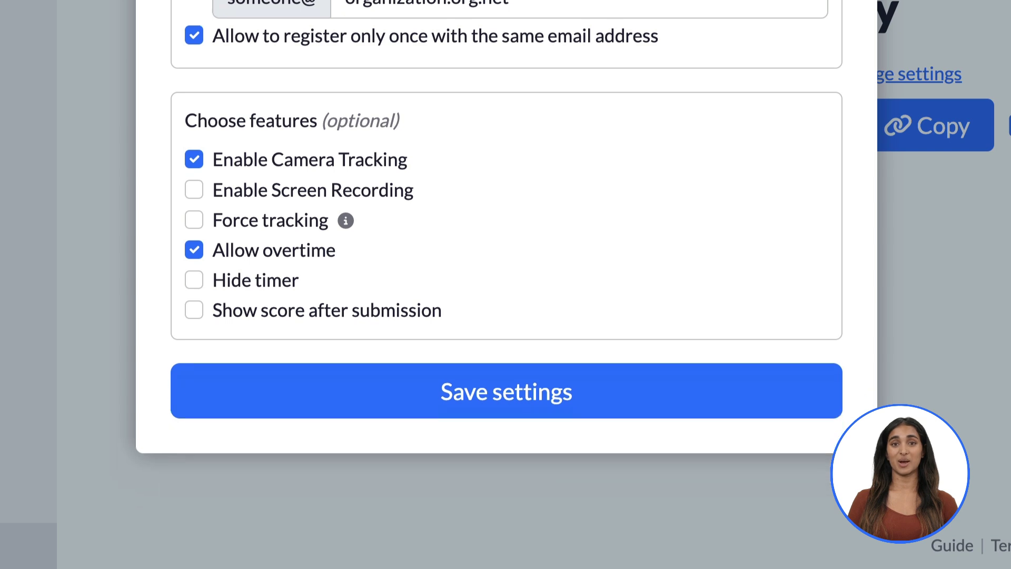
click(360, 193)
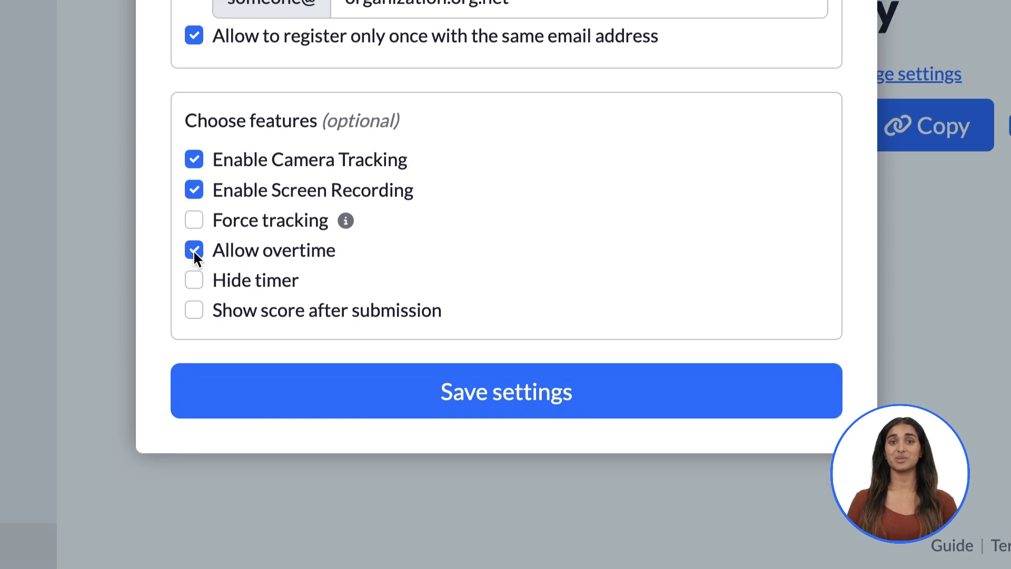
click(194, 250)
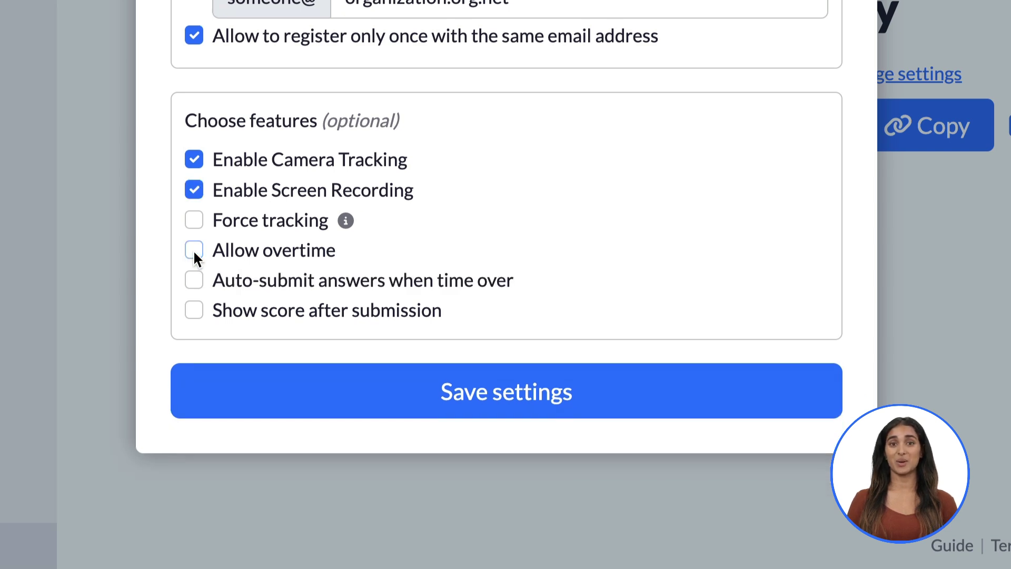
click(194, 280)
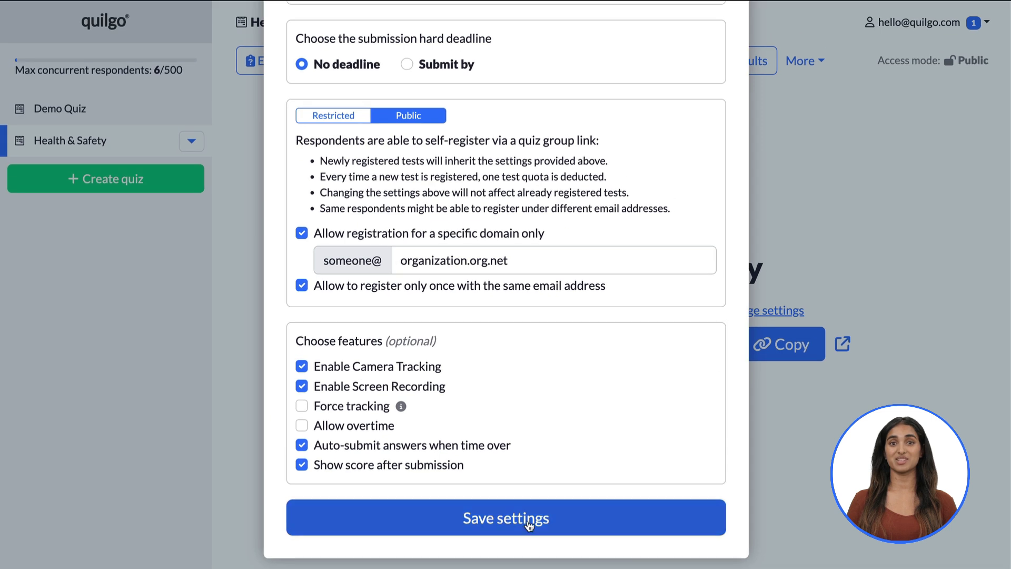
click(539, 393)
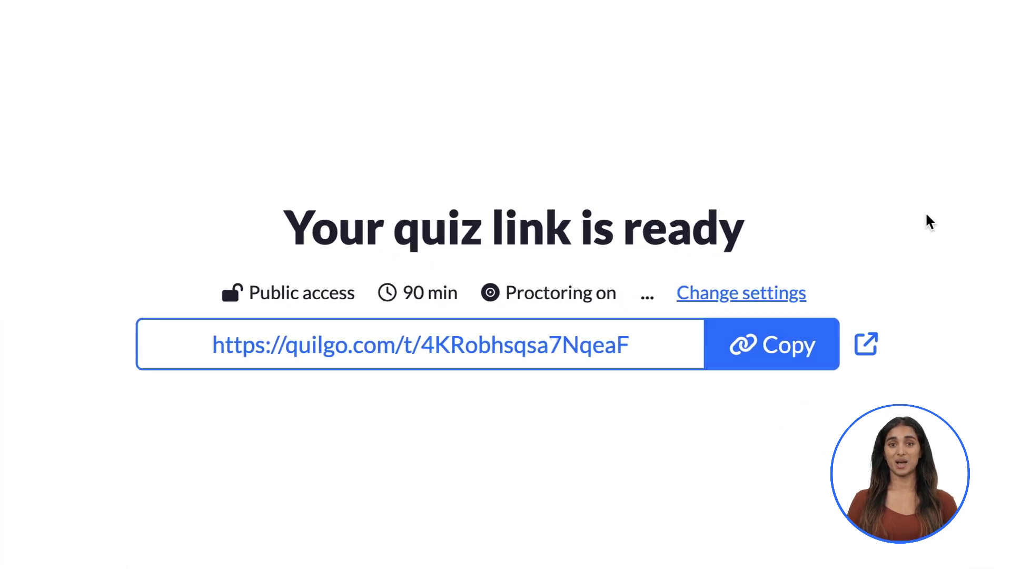
Copy the public quiz link, then switch to restricted access with two respondents' email addresses
click(796, 366)
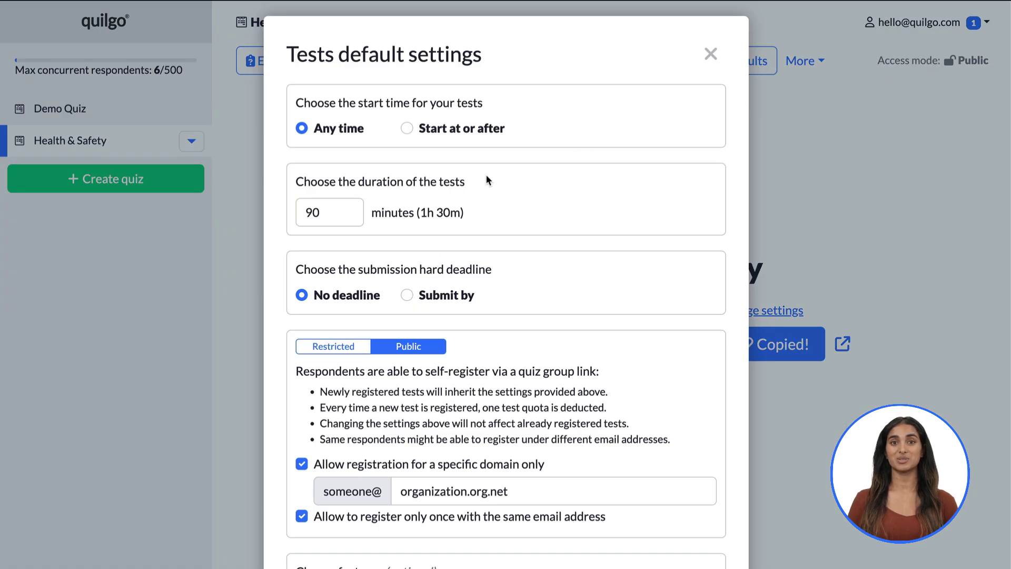
scroll(487, 177, down, 2)
click(342, 246)
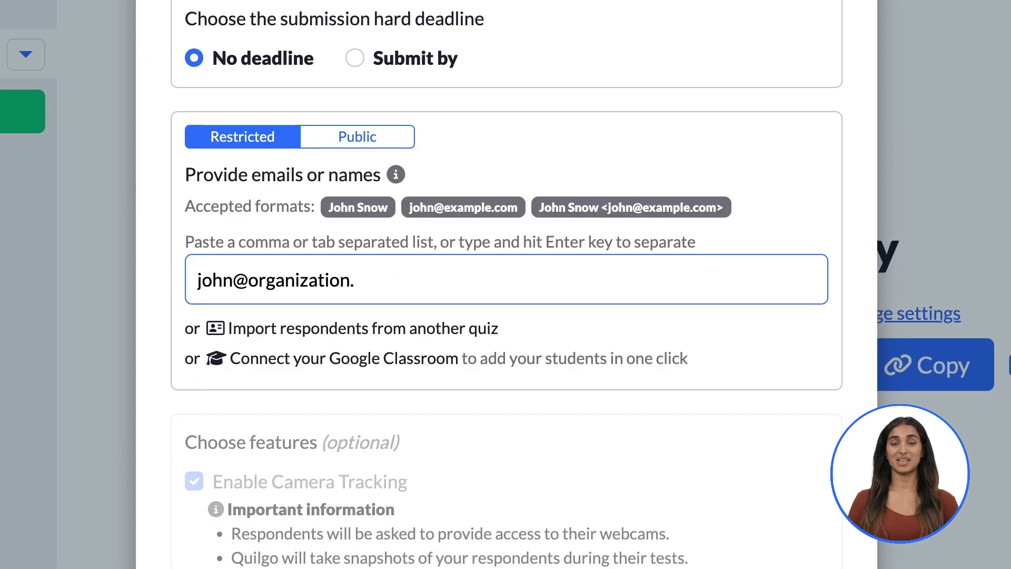
key(Return)
key(Return)
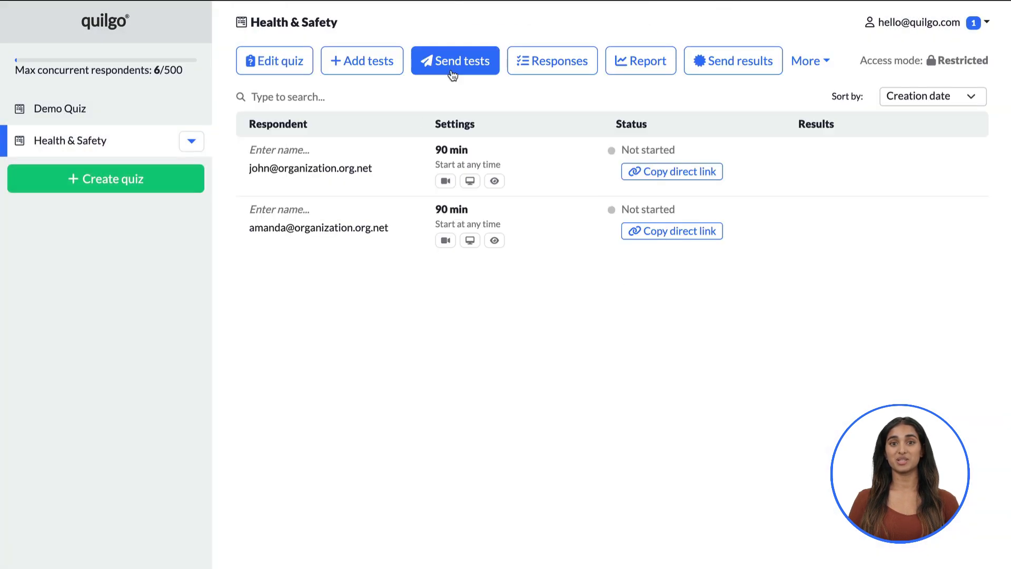
Select both respondents for sending tests and copy the first respondent's direct test link
click(452, 75)
click(291, 192)
click(291, 212)
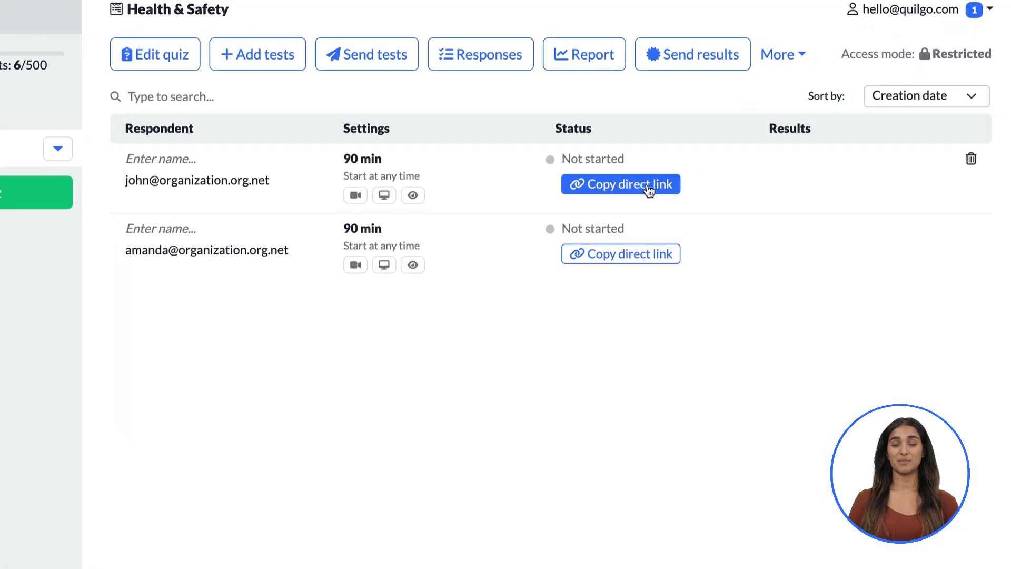
click(649, 190)
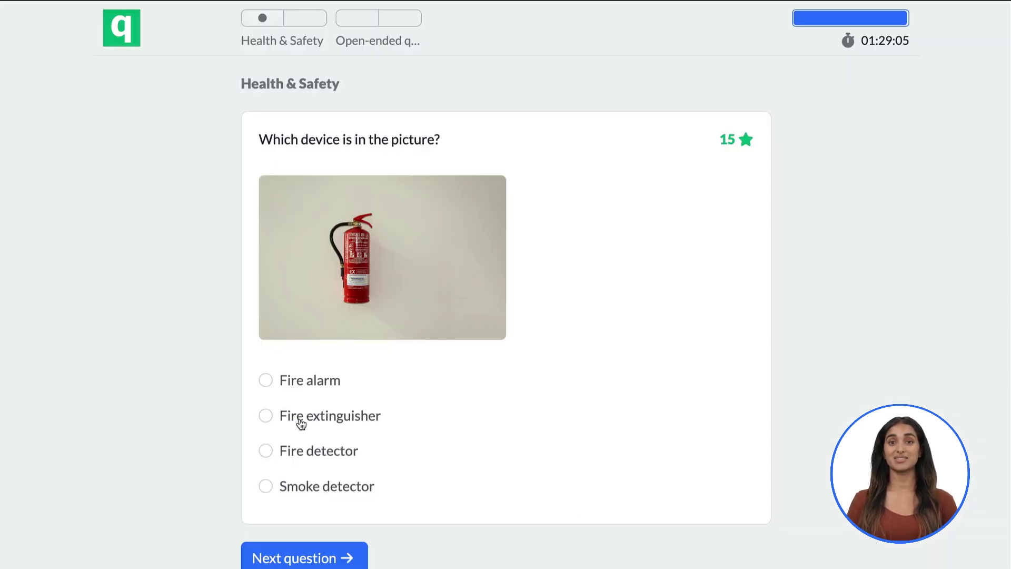
Answer Fire extinguisher and 'everyone at your workplace', then submit the Health & Safety test
click(301, 423)
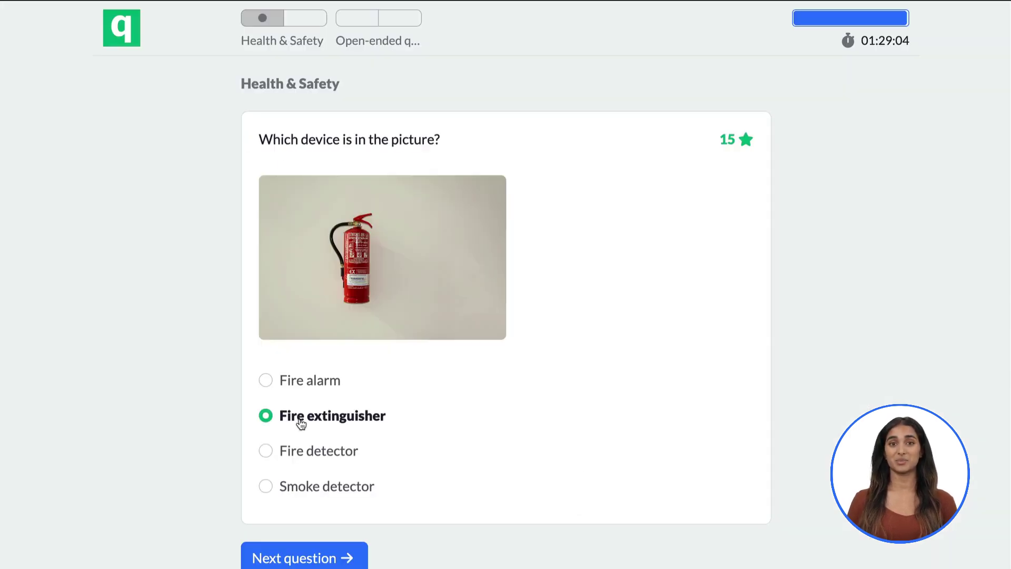
click(311, 556)
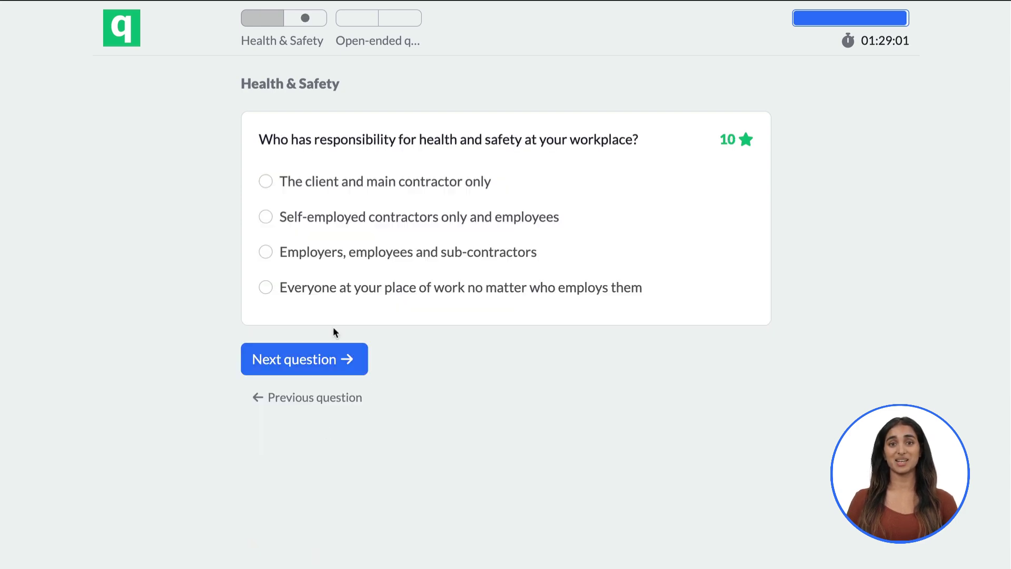
click(343, 294)
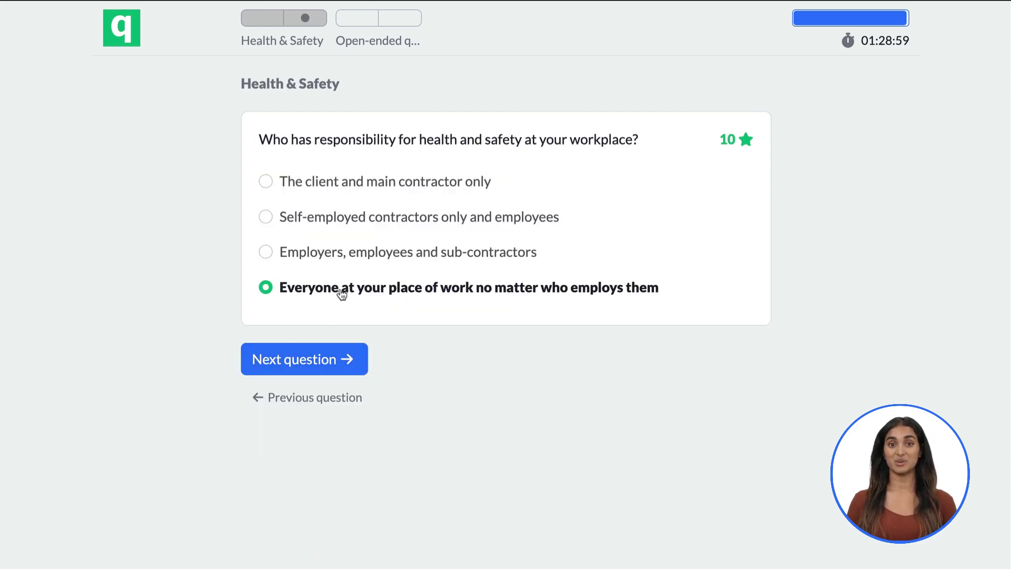
click(331, 366)
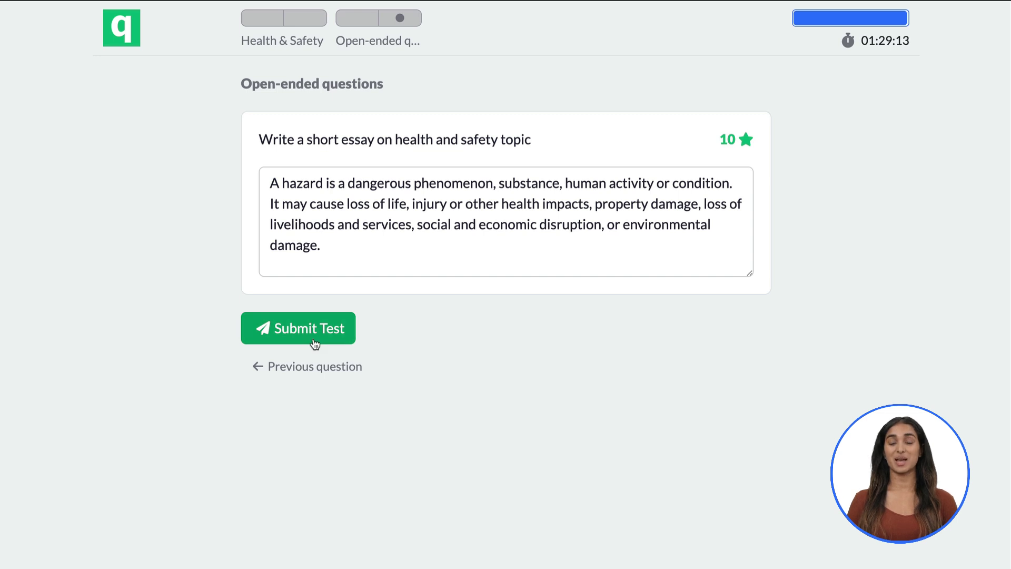
click(314, 342)
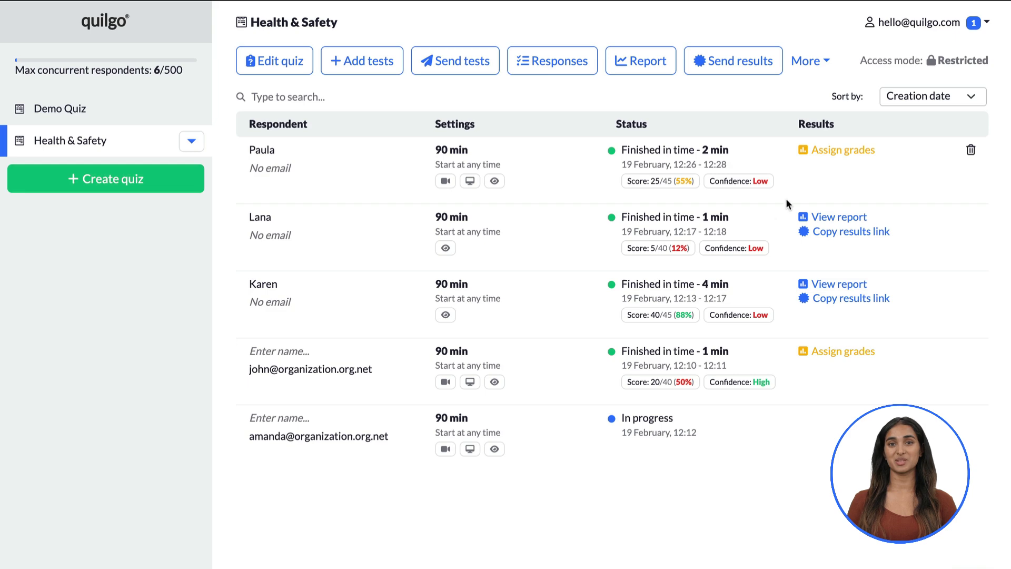
Grade the 25/45 respondent's open answer 10 and essay 8, then close the report
click(848, 149)
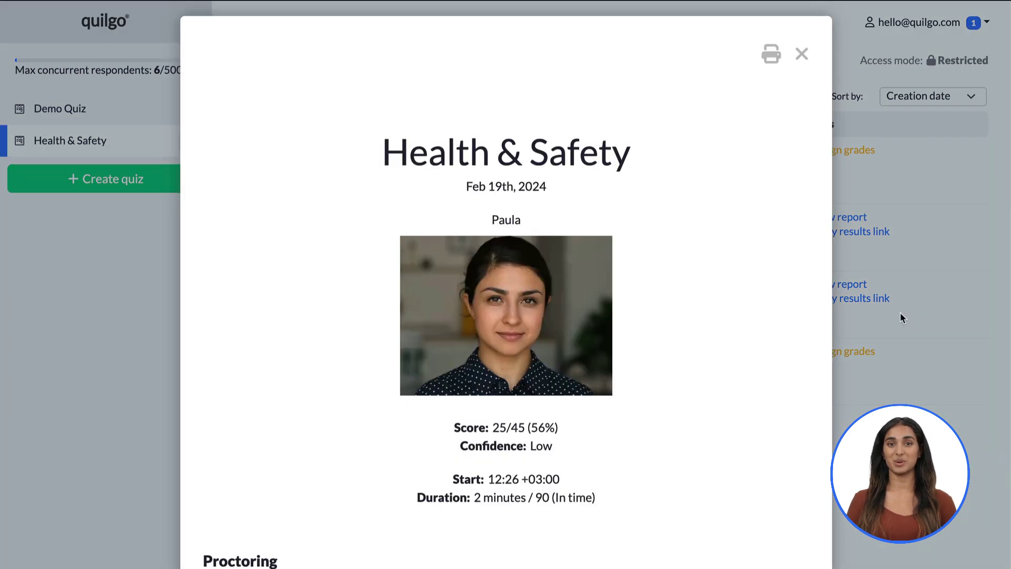
scroll(900, 313, down, 4)
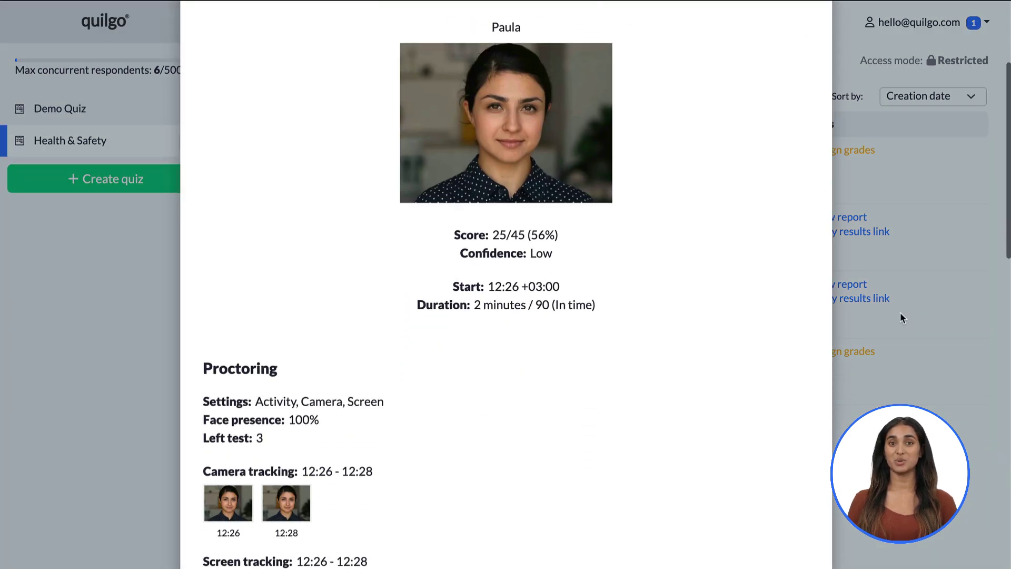
scroll(900, 312, down, 4)
scroll(899, 313, down, 8)
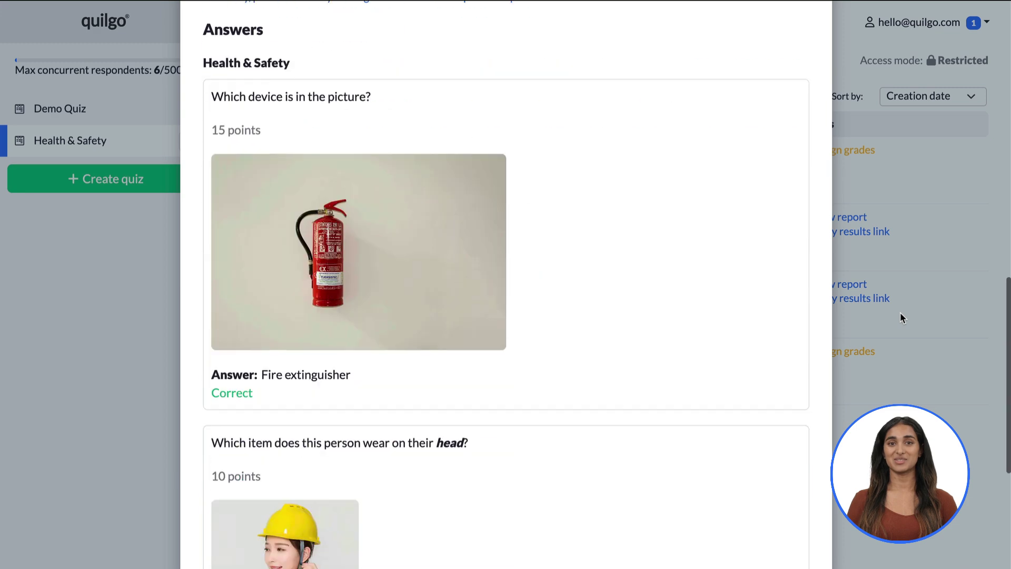
scroll(899, 313, down, 5)
click(266, 301)
text(10)
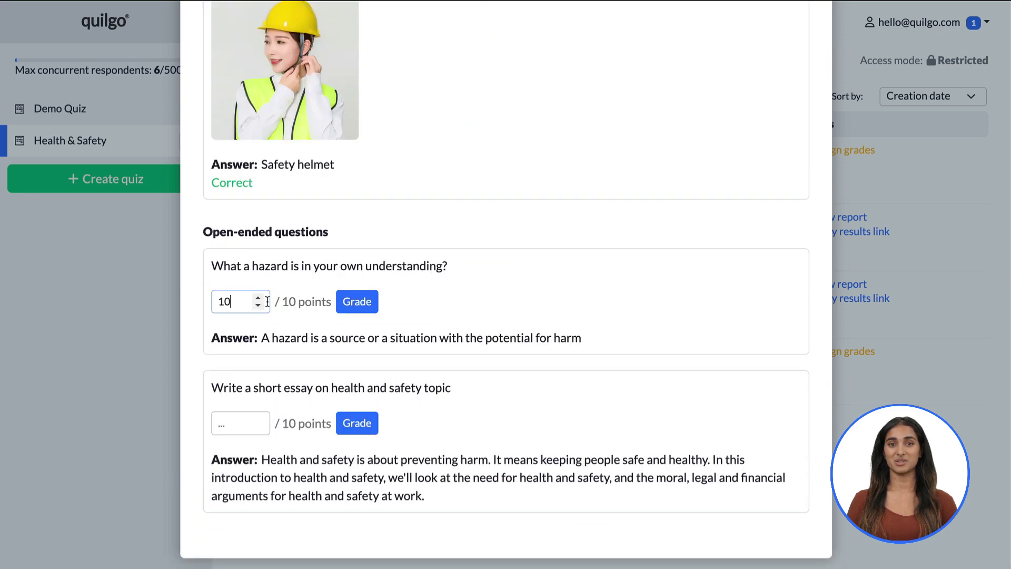
click(357, 302)
click(247, 440)
text(8)
click(348, 441)
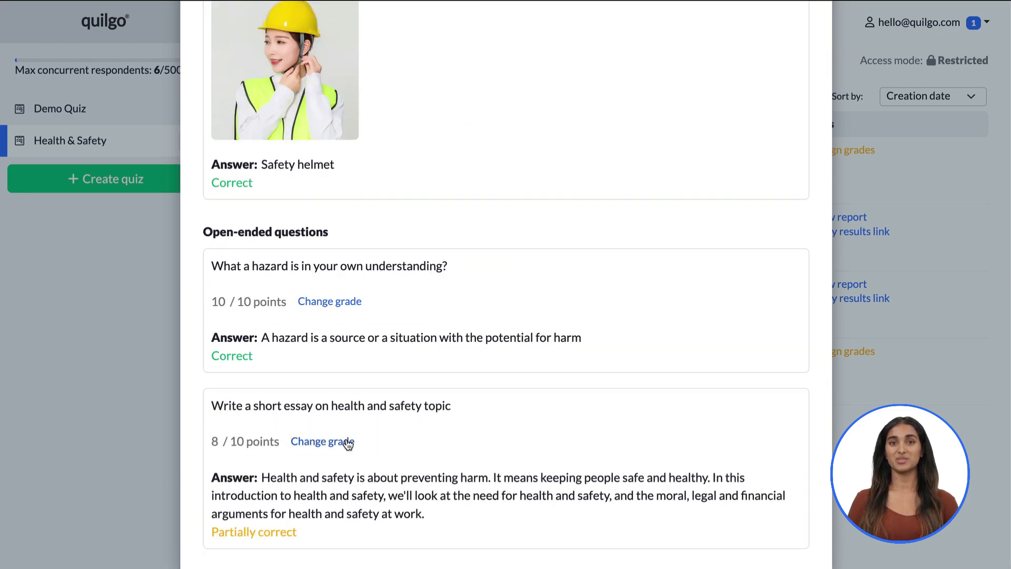
click(913, 173)
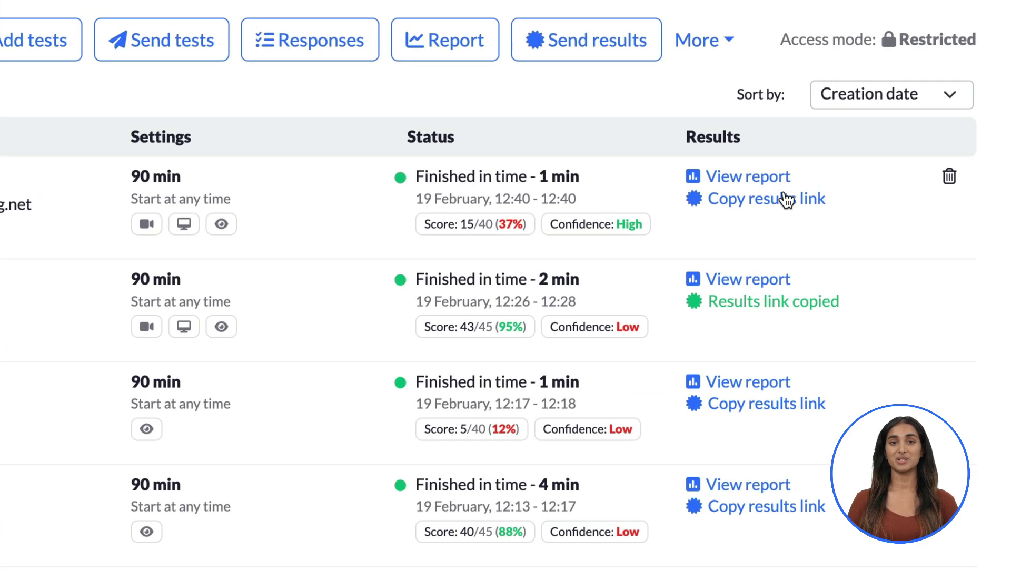
Copy the newest test's results link, and select two emailed tests in Send results without sending
click(863, 164)
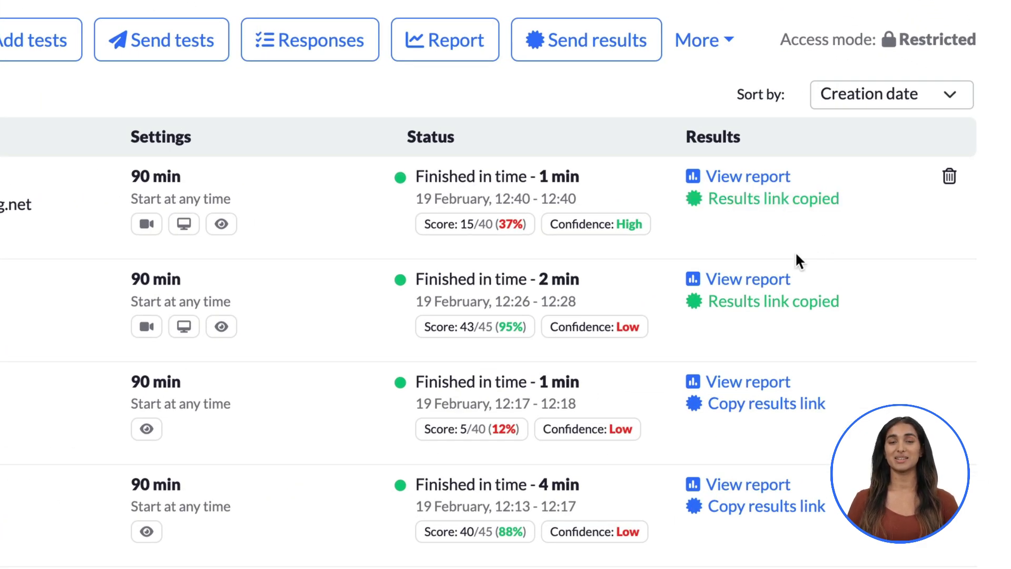
click(605, 56)
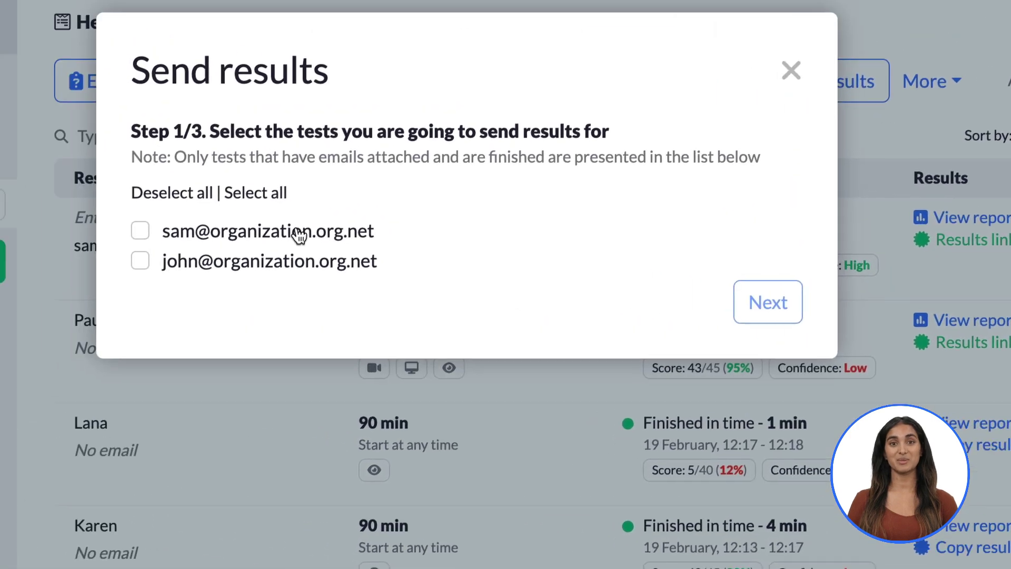
click(300, 238)
click(335, 269)
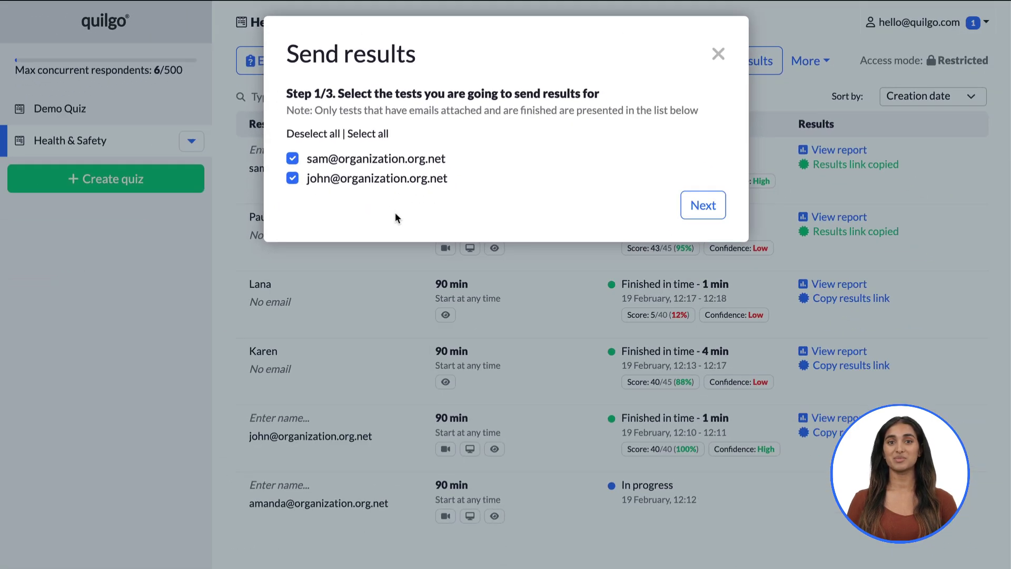
key(Escape)
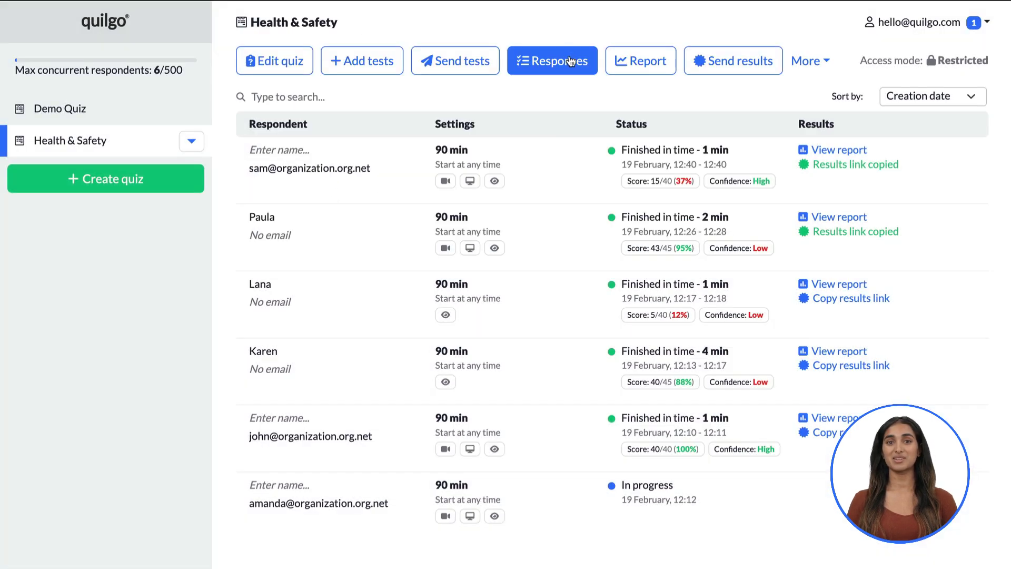
Review the responses table, then view the quiz report sorted by most-missed questions
click(566, 62)
scroll(643, 256, right, 5)
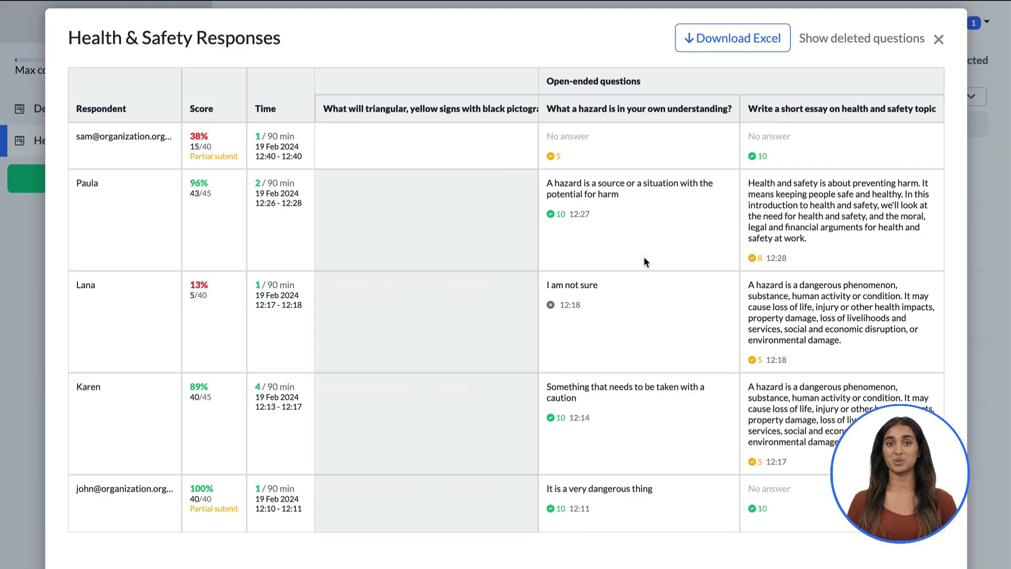
key(Escape)
click(640, 62)
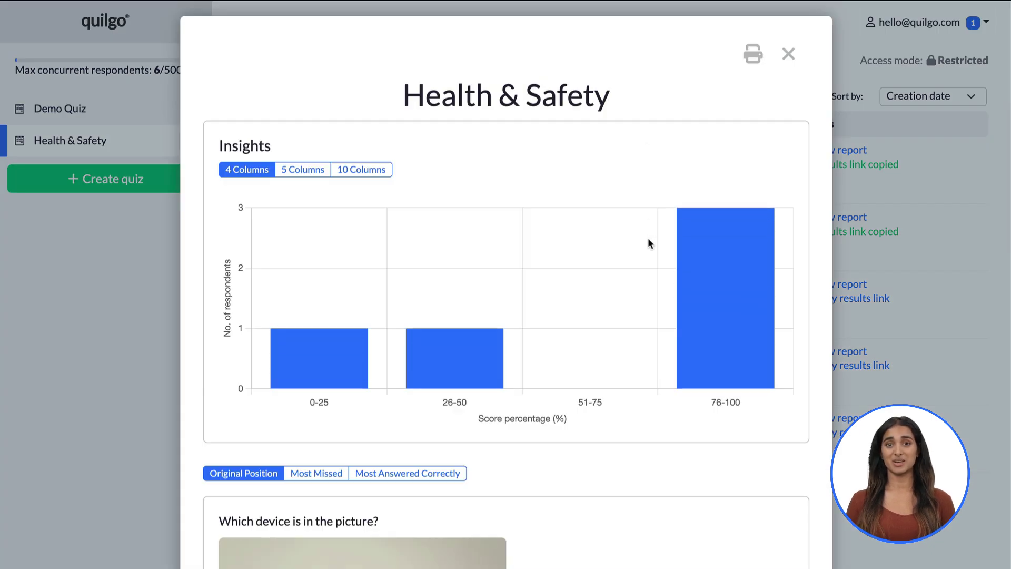
scroll(648, 238, down, 7)
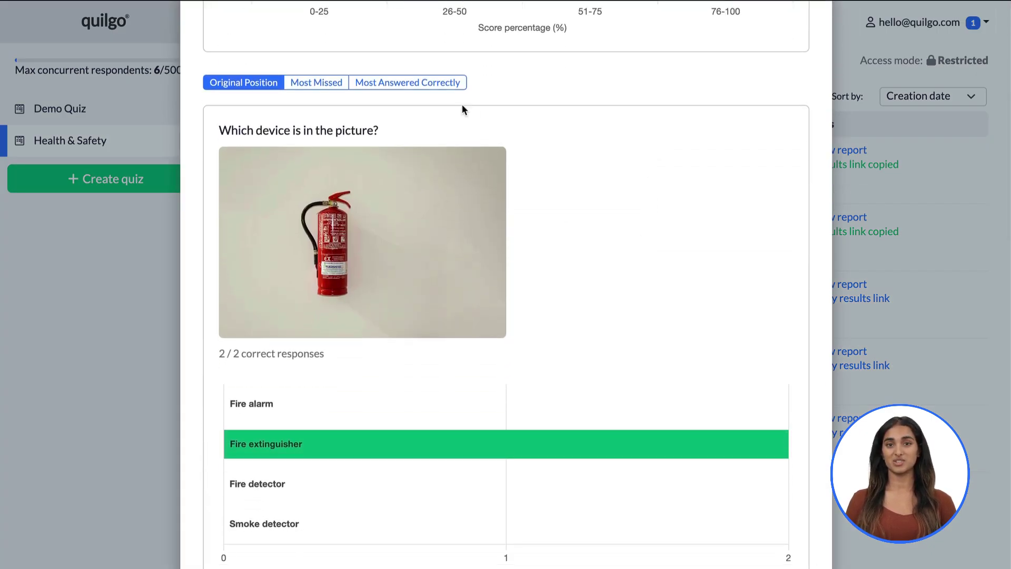
click(329, 87)
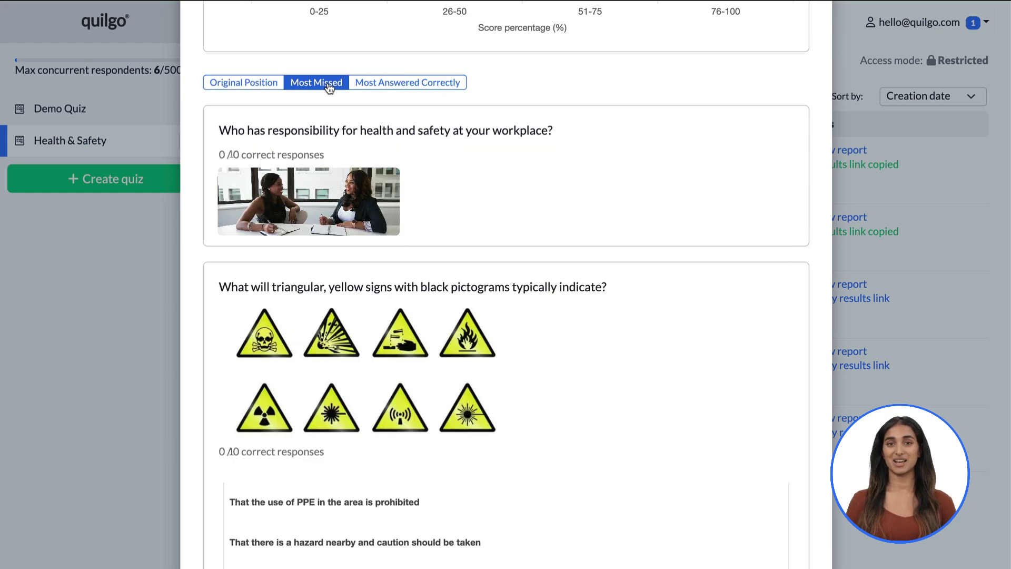
Invite a new teammate by their e-mail address through Manage team
click(865, 33)
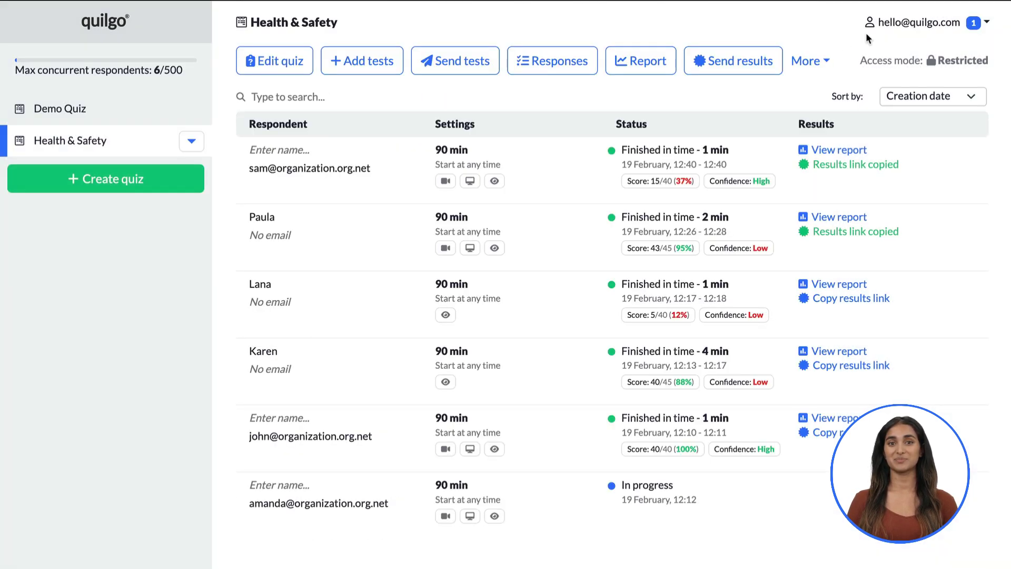
click(906, 29)
click(868, 131)
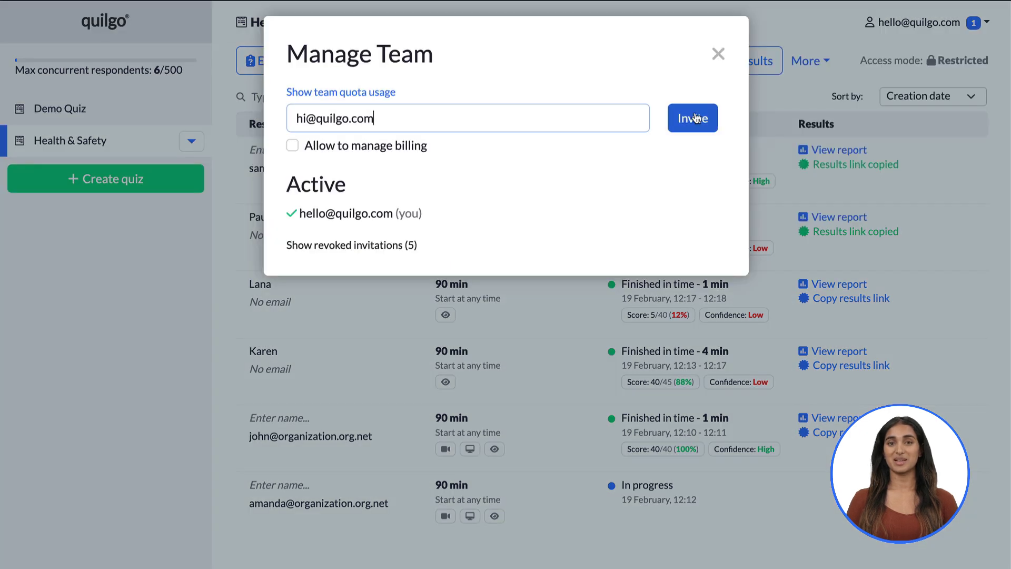
click(694, 117)
click(193, 304)
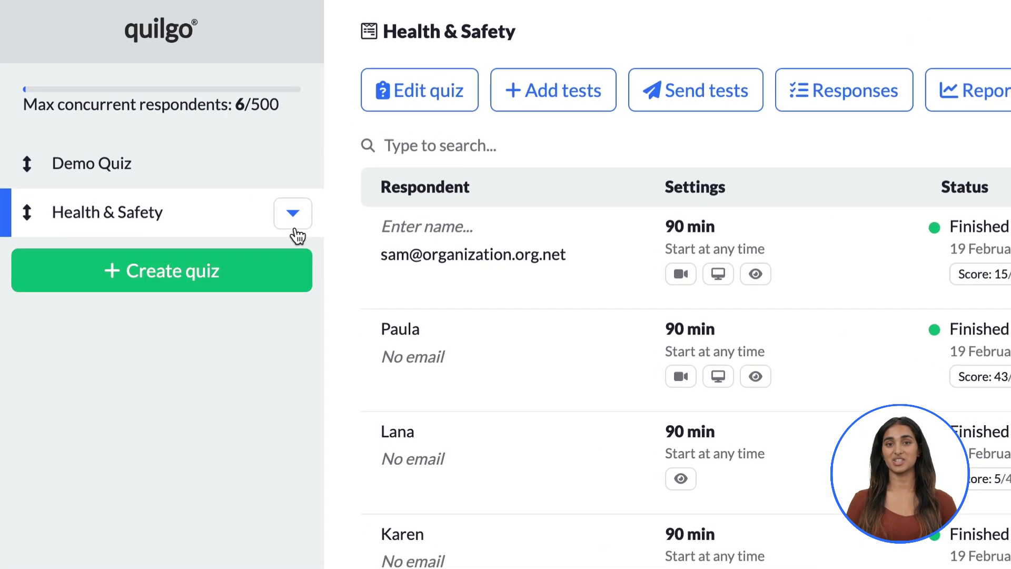
Share the Health & Safety quiz with the team
click(191, 141)
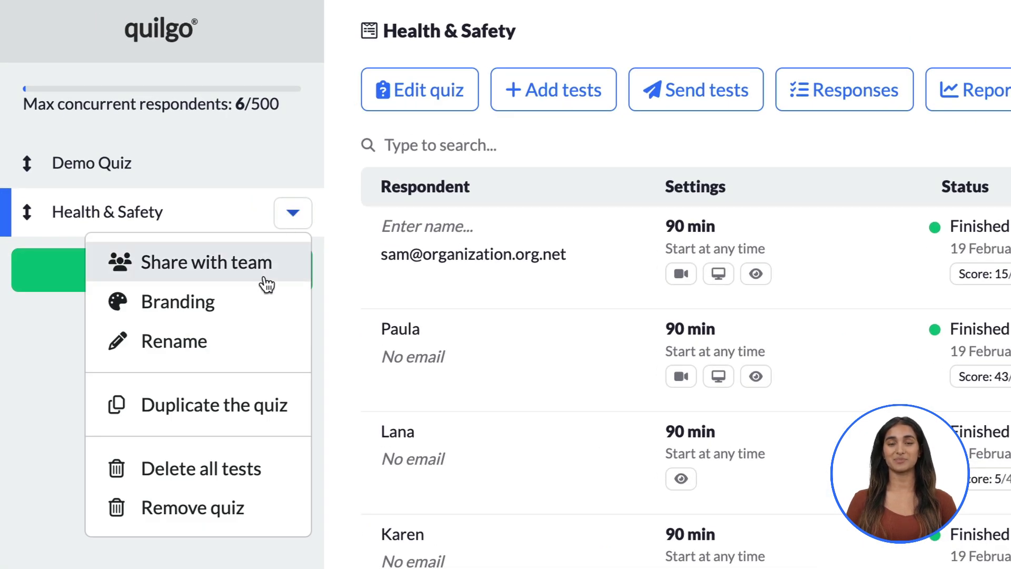
click(266, 284)
click(289, 218)
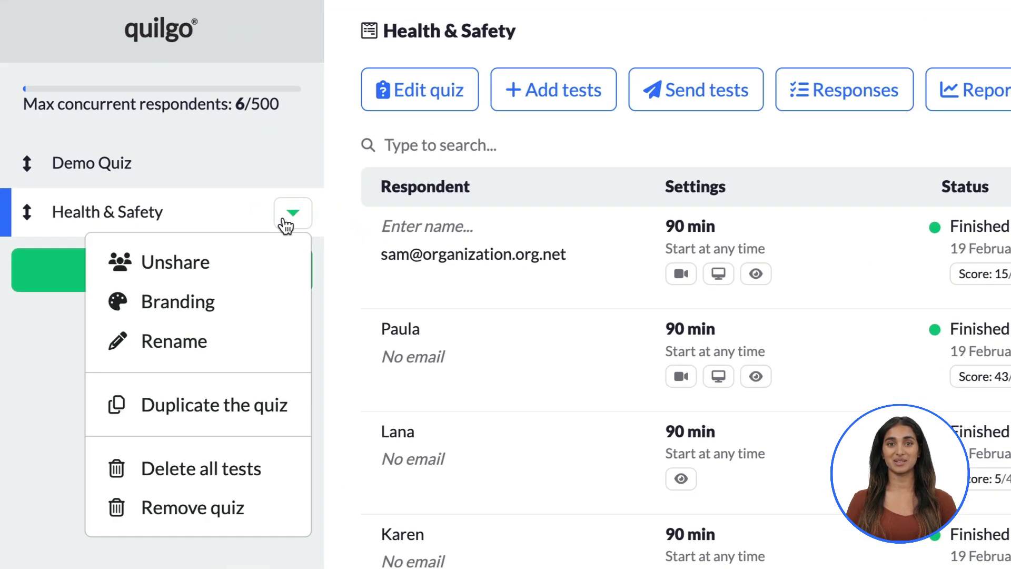
Brand the welcome screen with a #2A1E5C background, #FFFFFF text and a company logo
click(253, 302)
scroll(538, 481, down, 4)
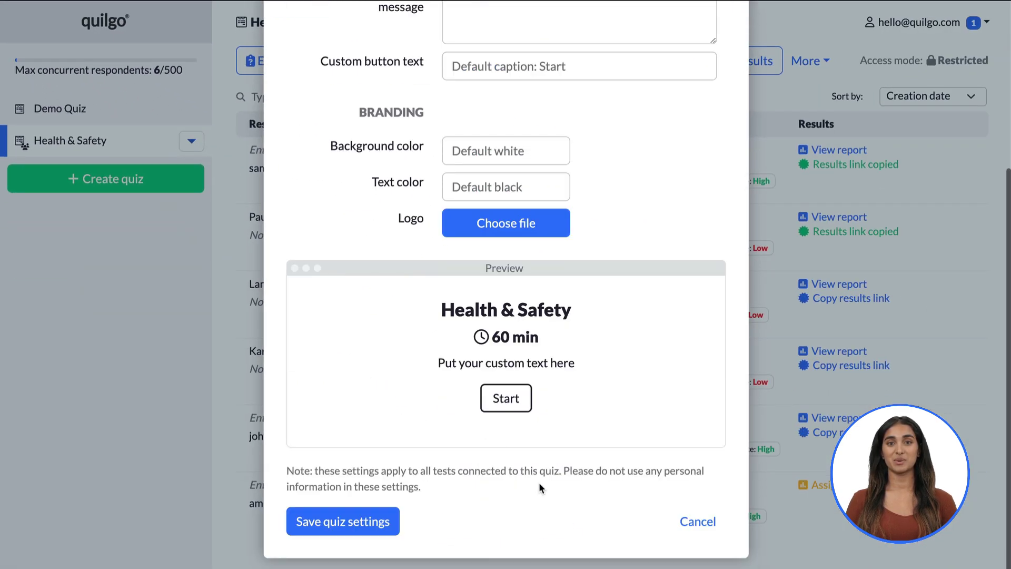
click(513, 148)
text(#2A1E5C)
click(458, 187)
text(#FFFFFF)
click(694, 183)
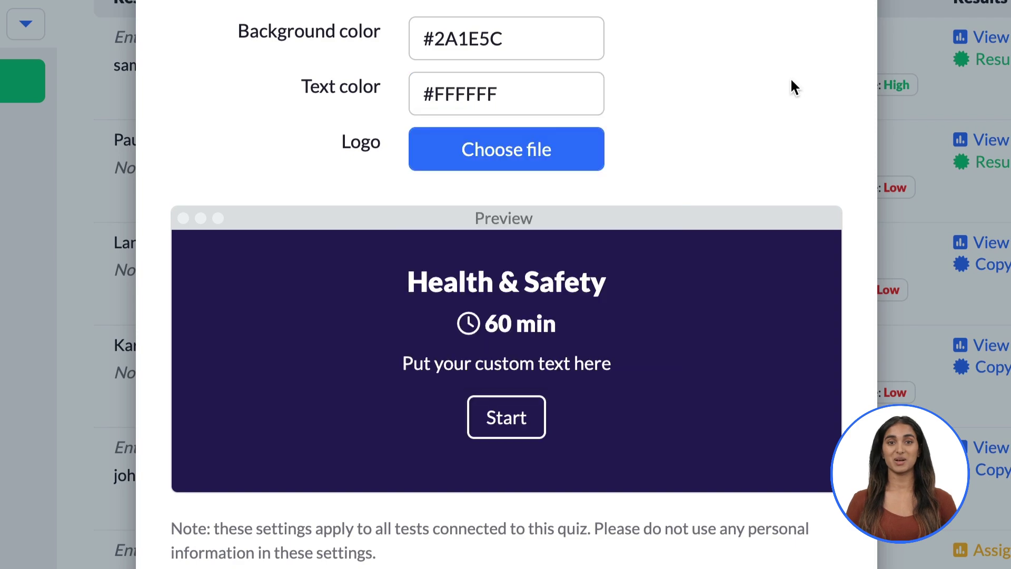
click(564, 161)
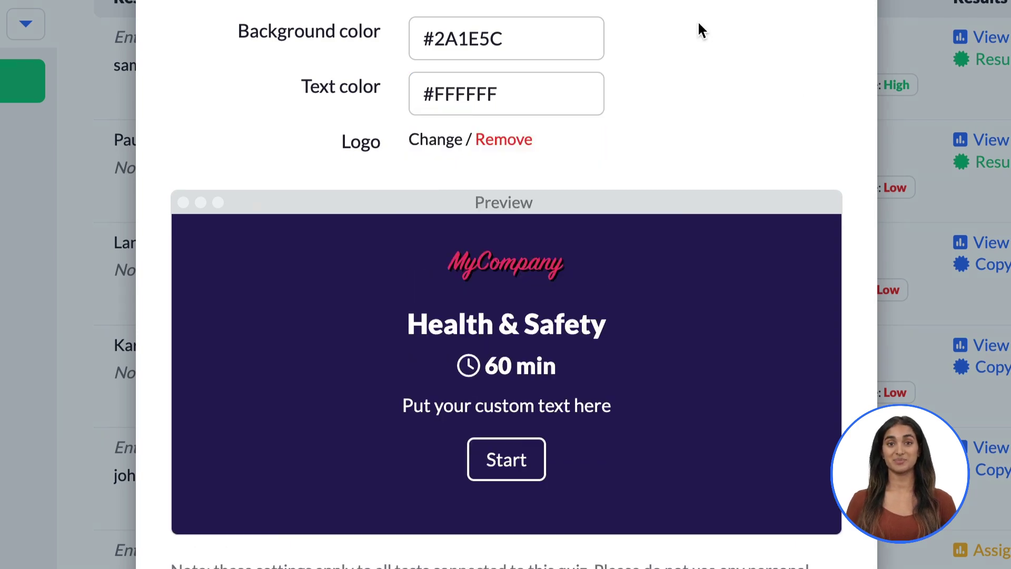